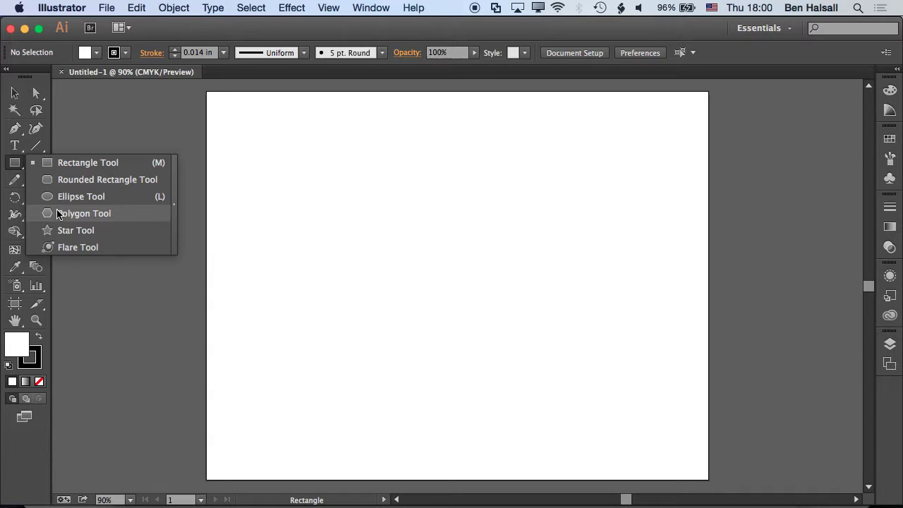
Draw a three-sided triangle with the Polygon tool
left_click_drag(57, 213, 57, 212)
left_click(310, 177)
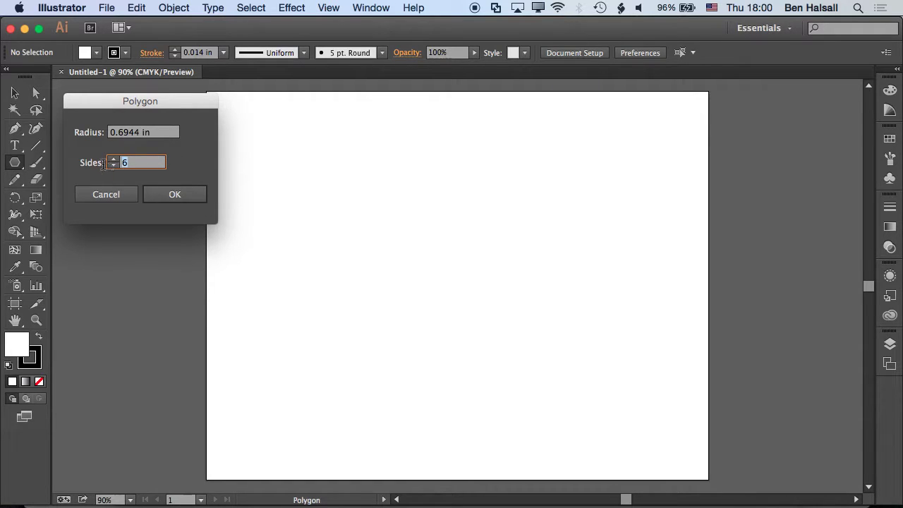
type("3")
left_click(194, 194)
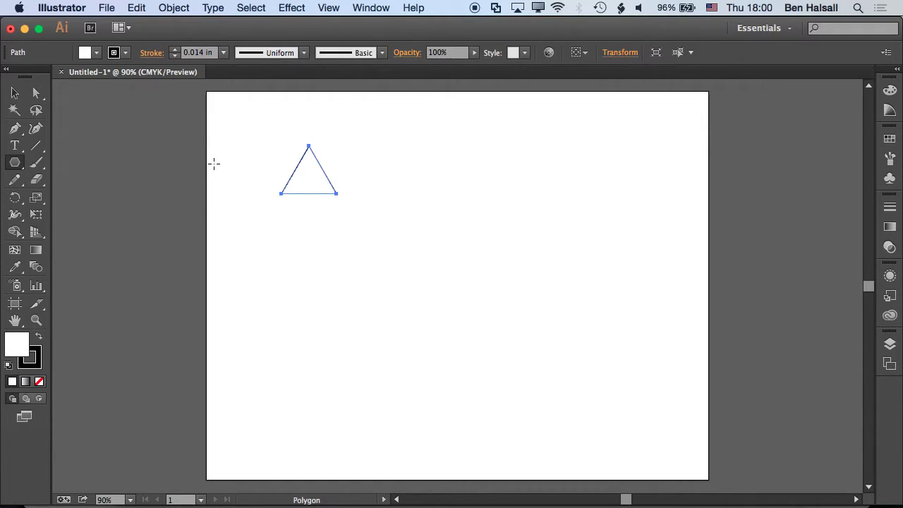
Move the triangle toward the artboard centre
left_click(15, 93)
left_click_drag(301, 195, 384, 238)
left_click(37, 93)
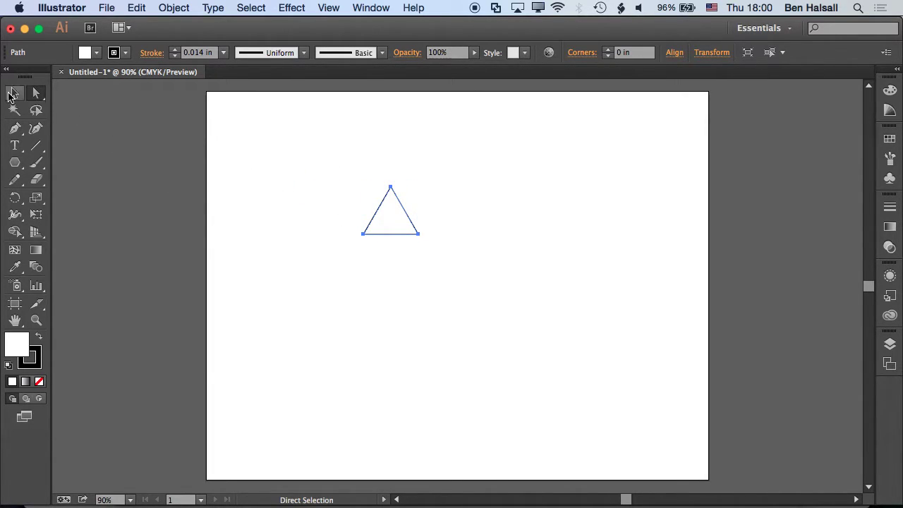
left_click(16, 94)
Copy the triangle into a row of three, then copy the row down and right into staggered rows
left_click_drag(393, 213, 497, 215)
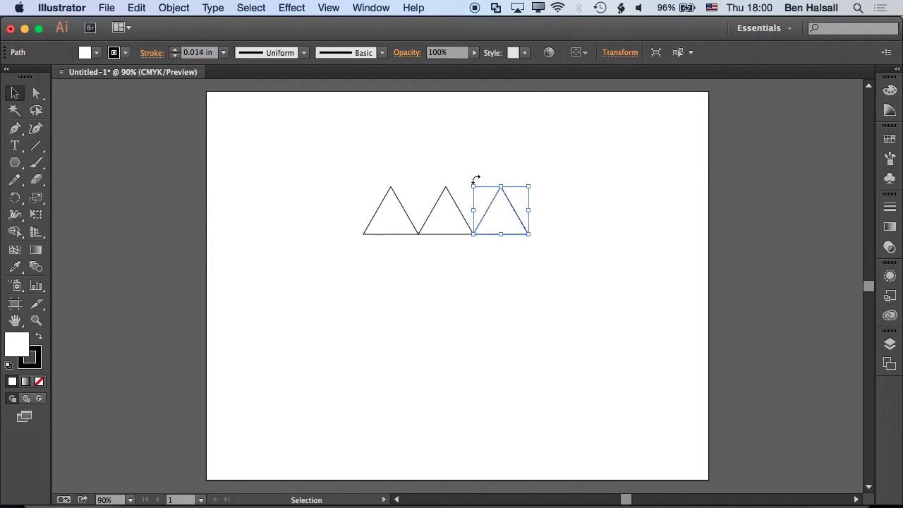
left_click_drag(372, 189, 584, 307)
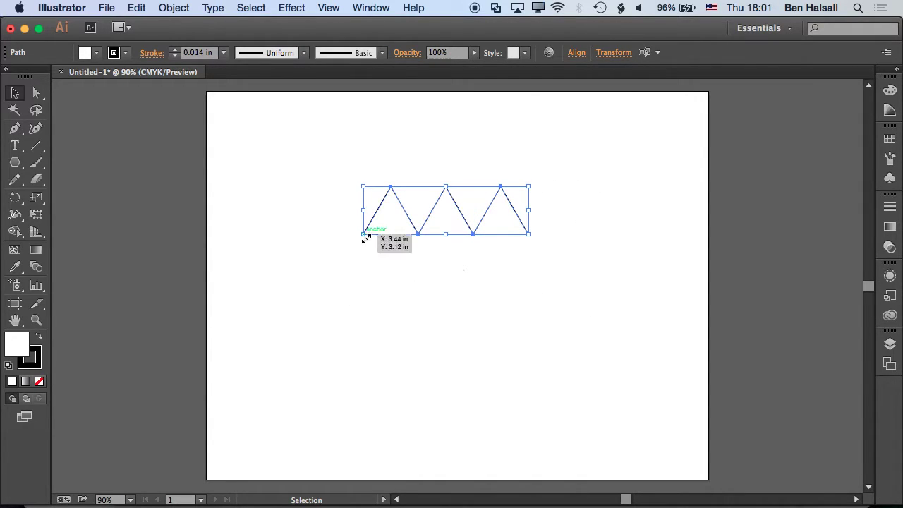
left_click_drag(388, 212, 416, 259)
left_click_drag(341, 167, 482, 366)
left_click(273, 204)
left_click(384, 213)
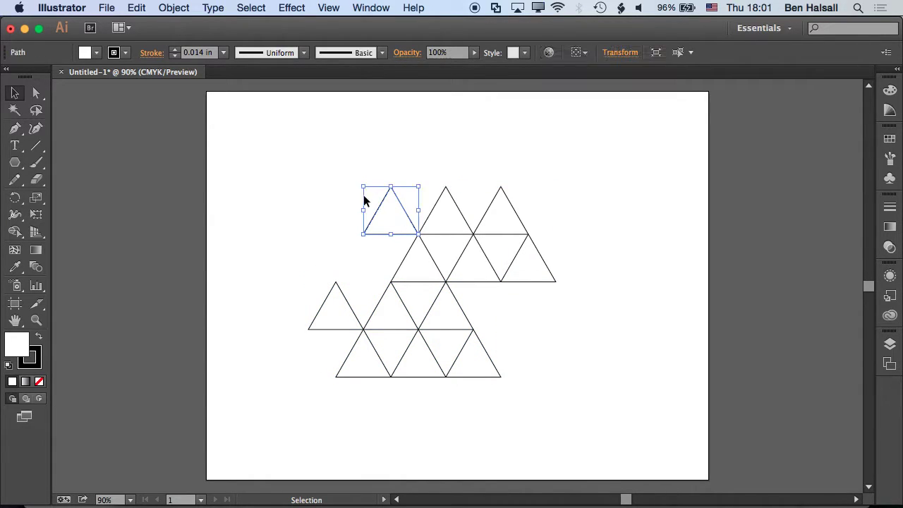
Fill every triangle in the pattern with yellow from the Swatches panel
left_click_drag(288, 174, 606, 405)
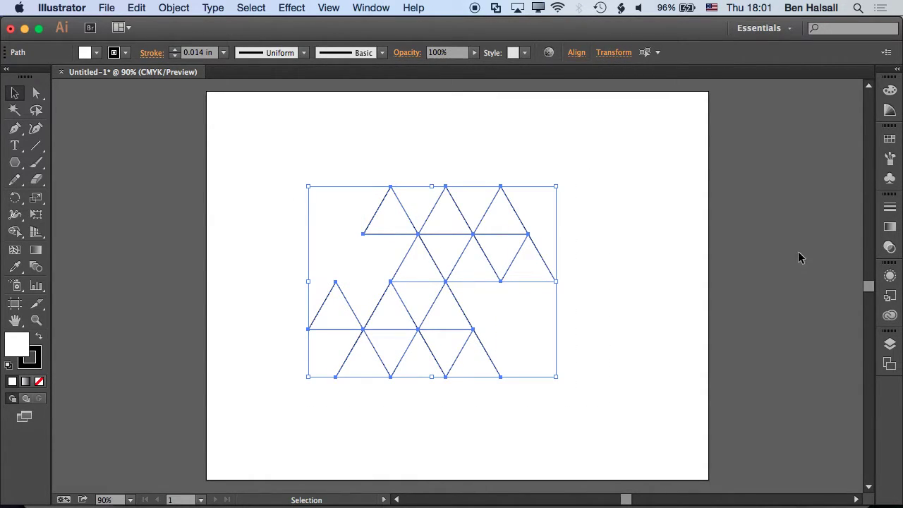
left_click(890, 139)
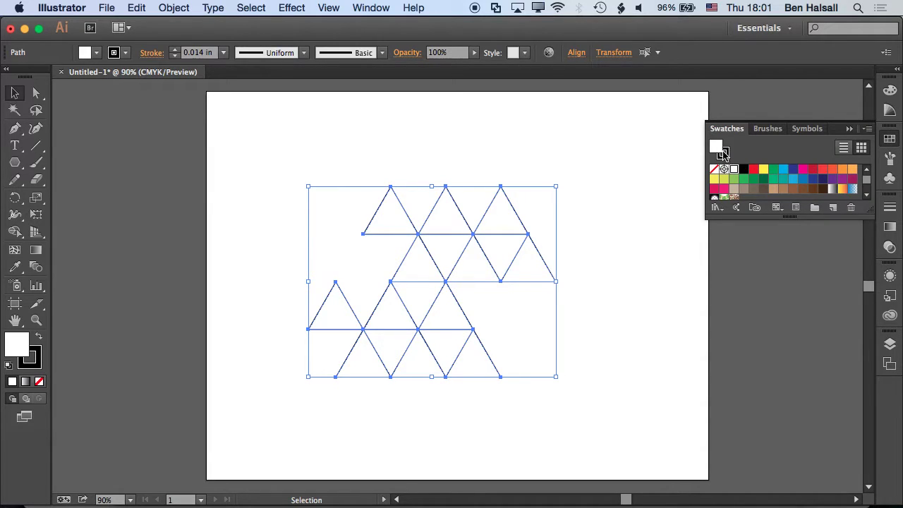
left_click(762, 170)
left_click(506, 116)
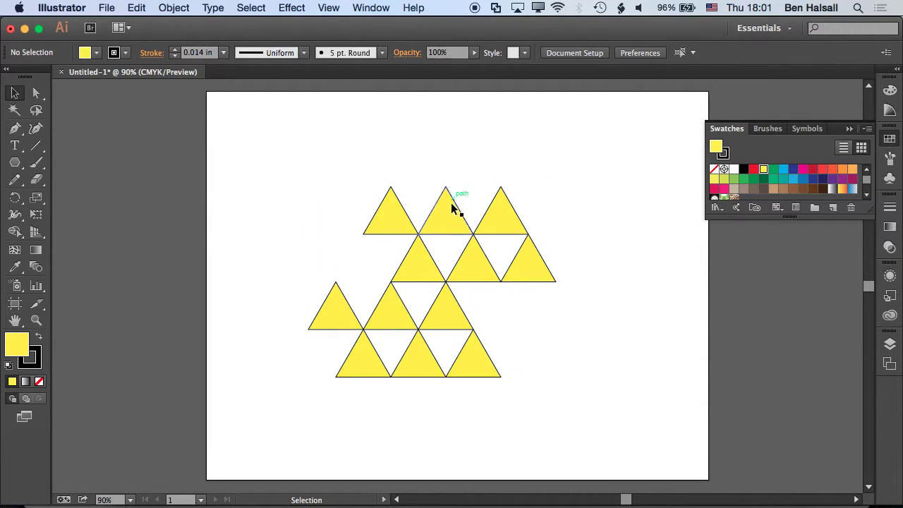
Fill the bottom-right triangle green
left_click(456, 202)
key("a")
key("v")
left_click(475, 374)
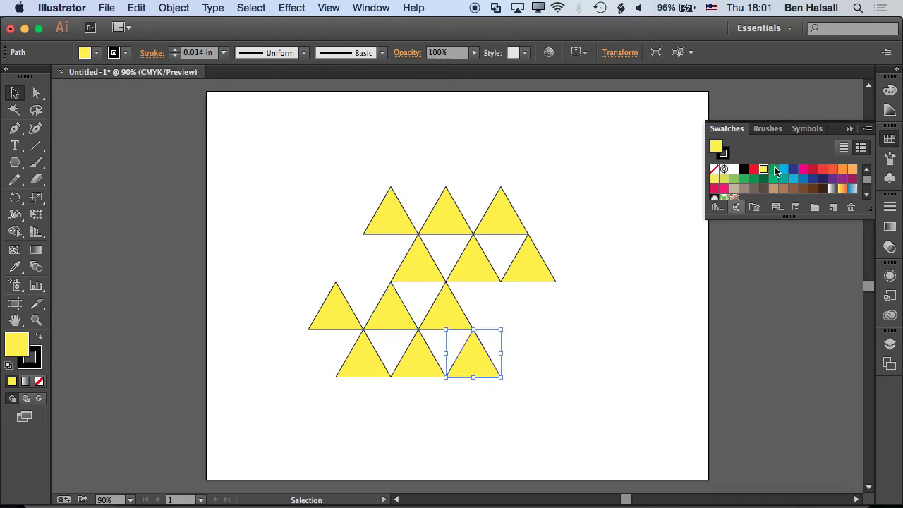
left_click(773, 180)
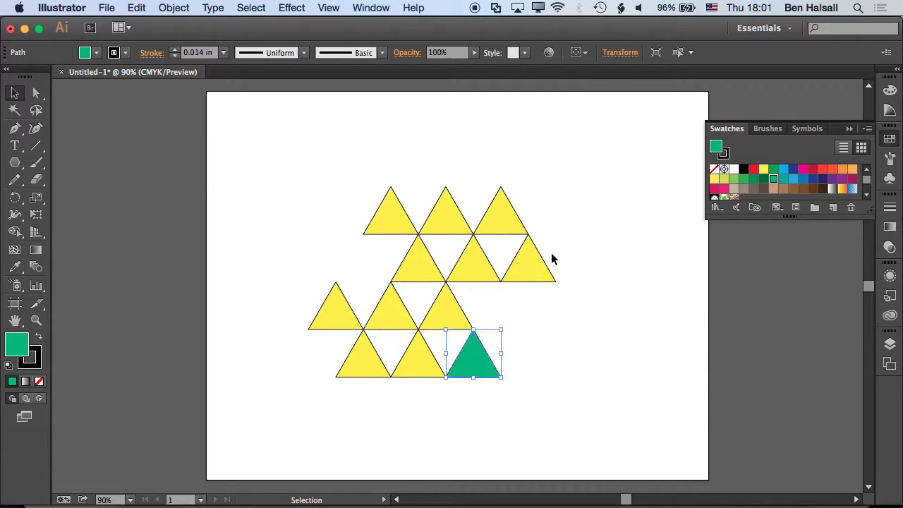
Fill the bottom-right, middle-row and top-middle triangles teal
left_click(418, 263, "shift")
left_click(436, 206, "shift")
left_click(762, 178)
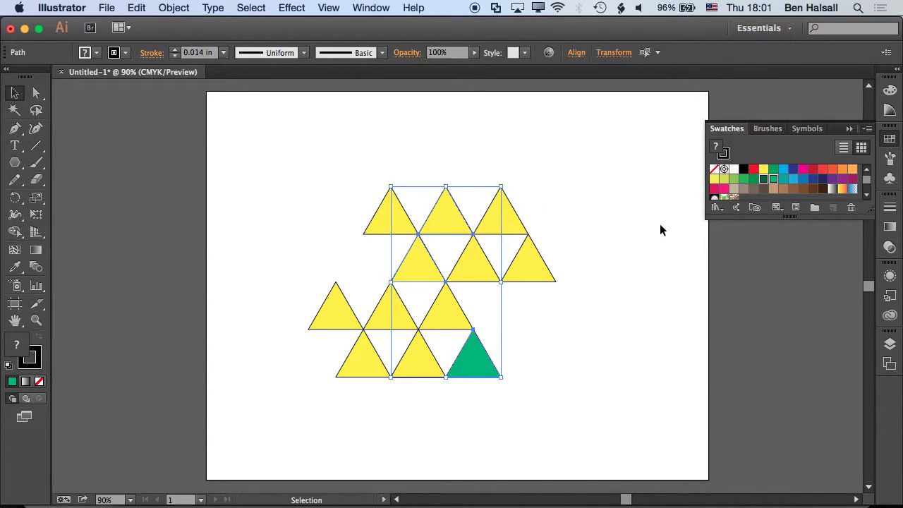
left_click(782, 179)
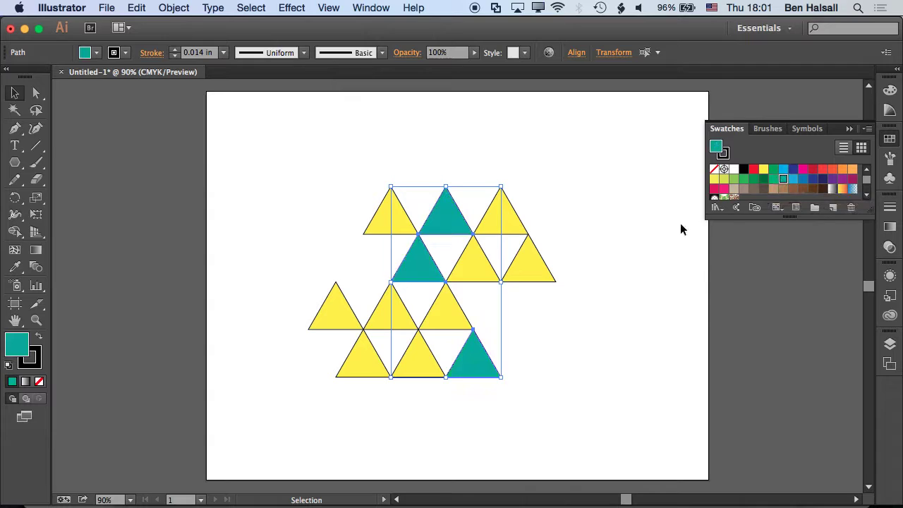
left_click(681, 228)
Fill the top-left, row-two right and bottom-left triangles green
left_click(389, 212)
left_click(526, 257, "shift")
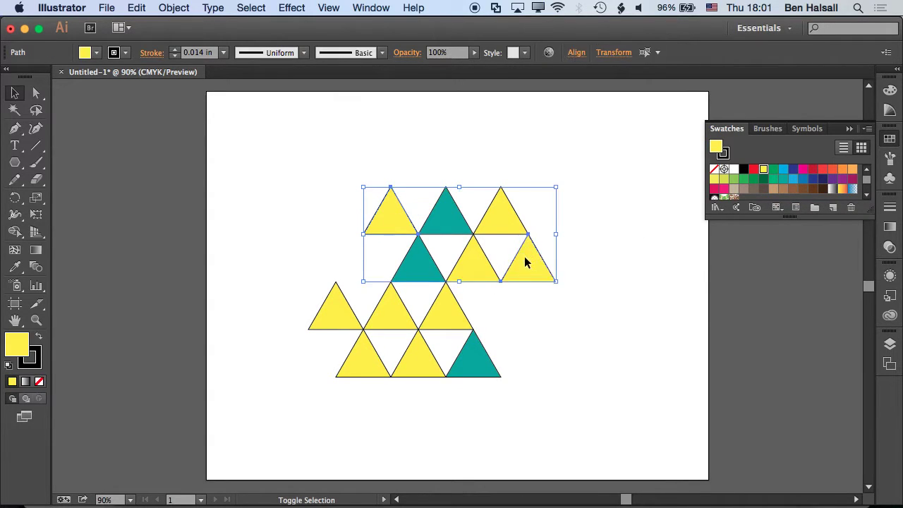
left_click(355, 355, "shift")
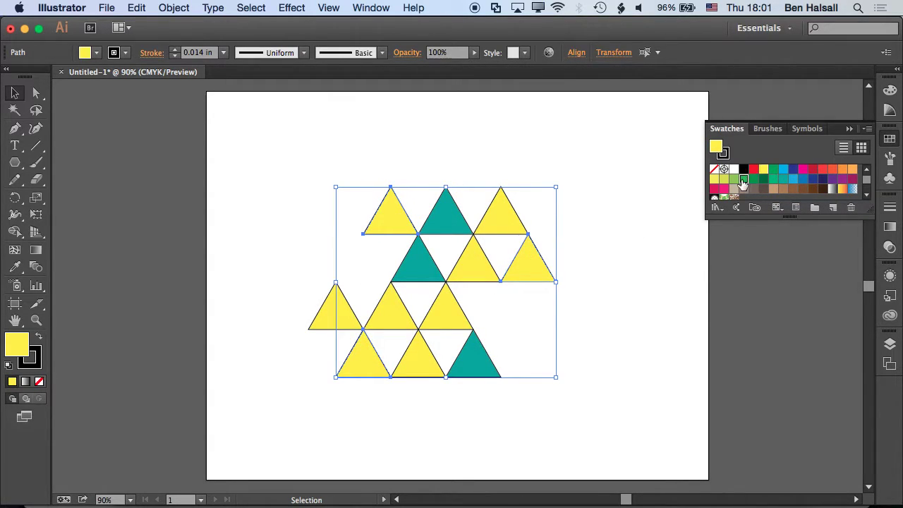
left_click(743, 178)
left_click(686, 261)
Fill the row-three and top-right triangles blue, then select the whole pattern
left_click(403, 309)
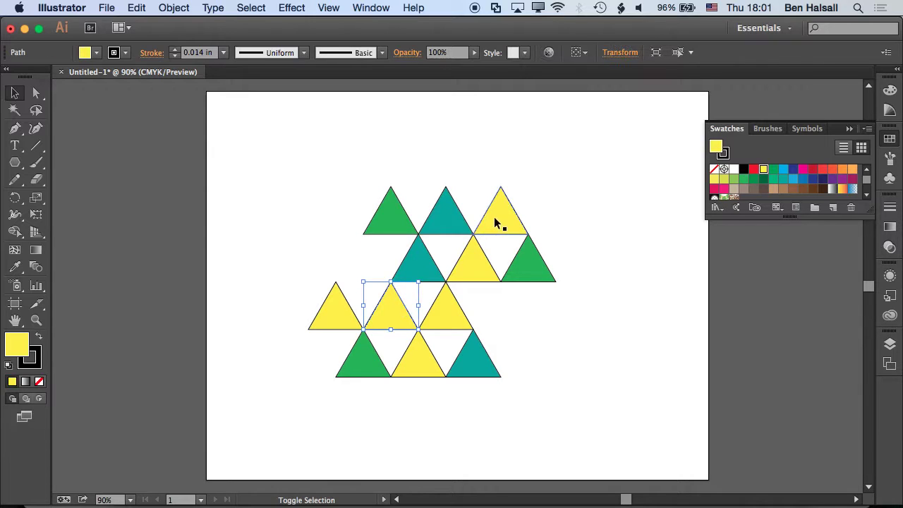
left_click(496, 218, "shift")
left_click(783, 170)
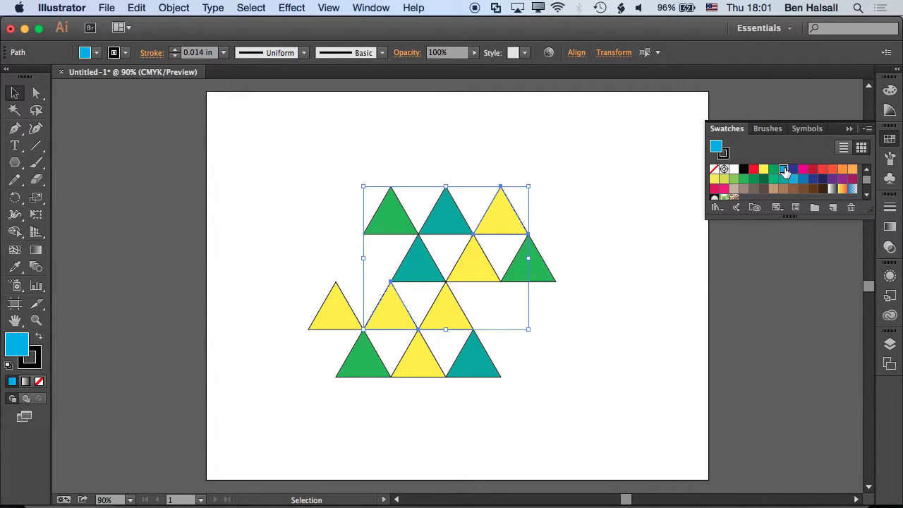
left_click(622, 272)
left_click_drag(252, 192, 580, 396)
Switch to Photoshop and create a new Film & Video document at NTSC D1 Square Pixel size
key("super+Tab")
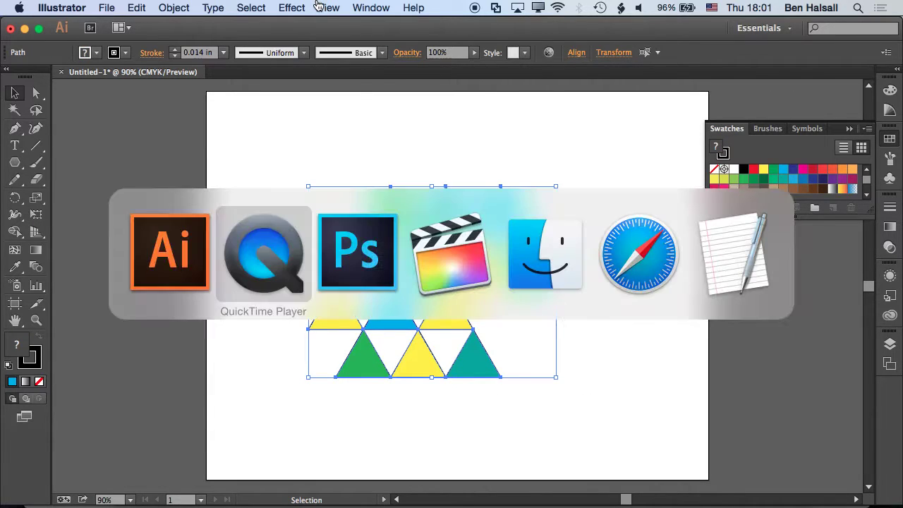
key("super+Tab")
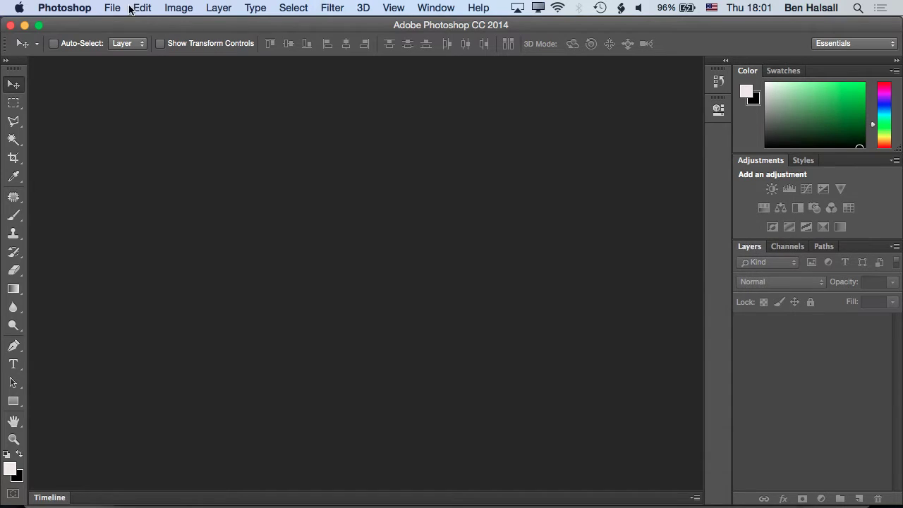
left_click(111, 8)
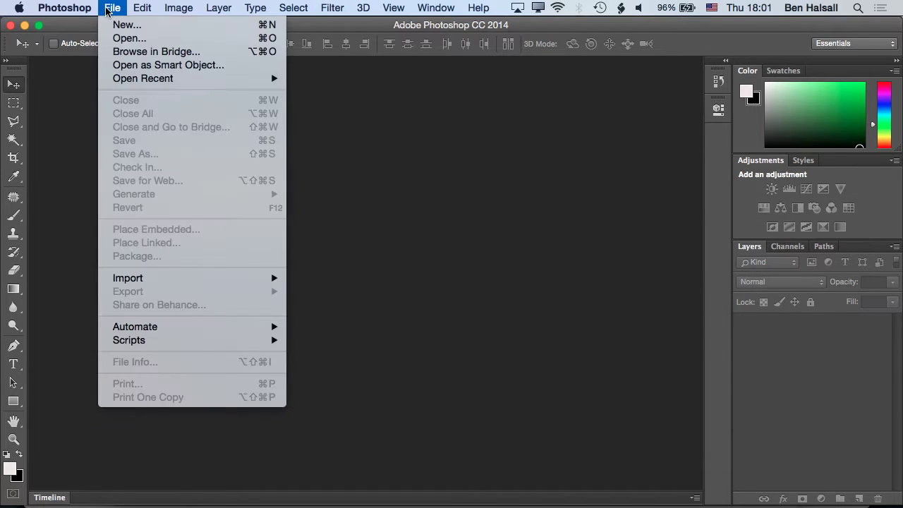
left_click(109, 26)
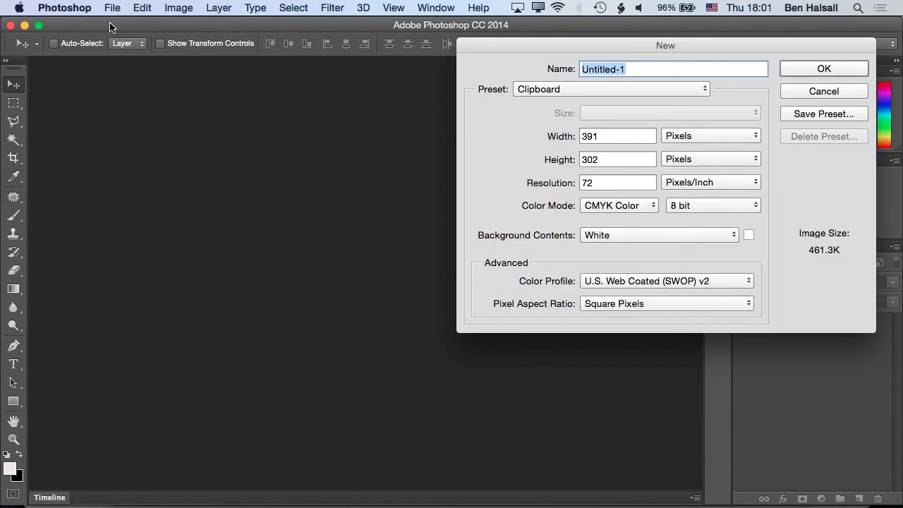
left_click_drag(520, 35, 323, 45)
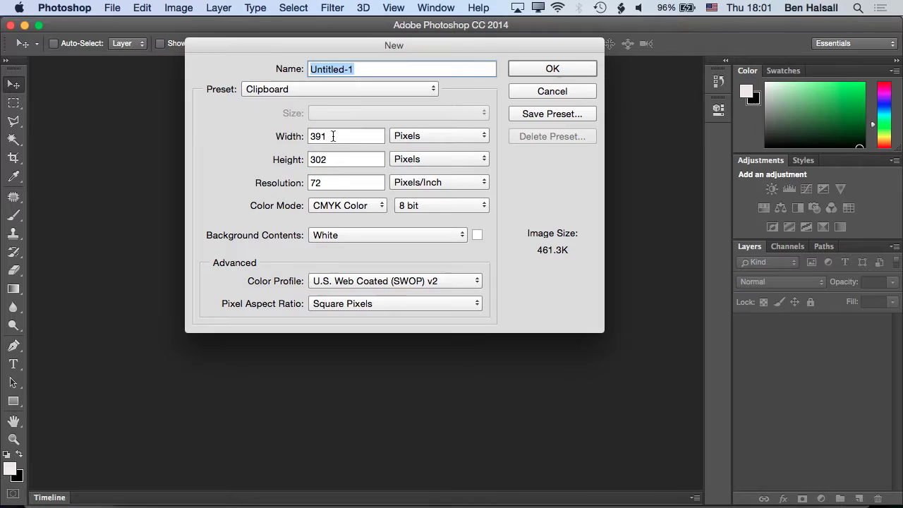
left_click(319, 89)
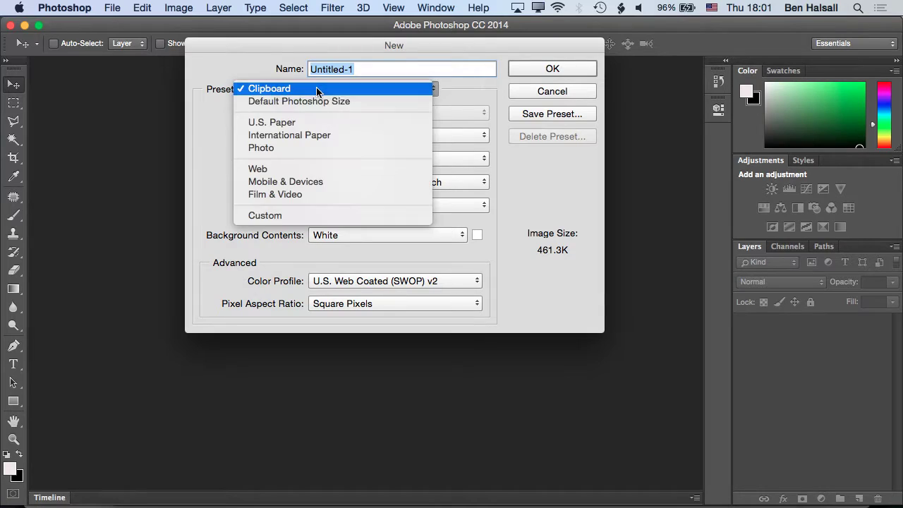
left_click(290, 195)
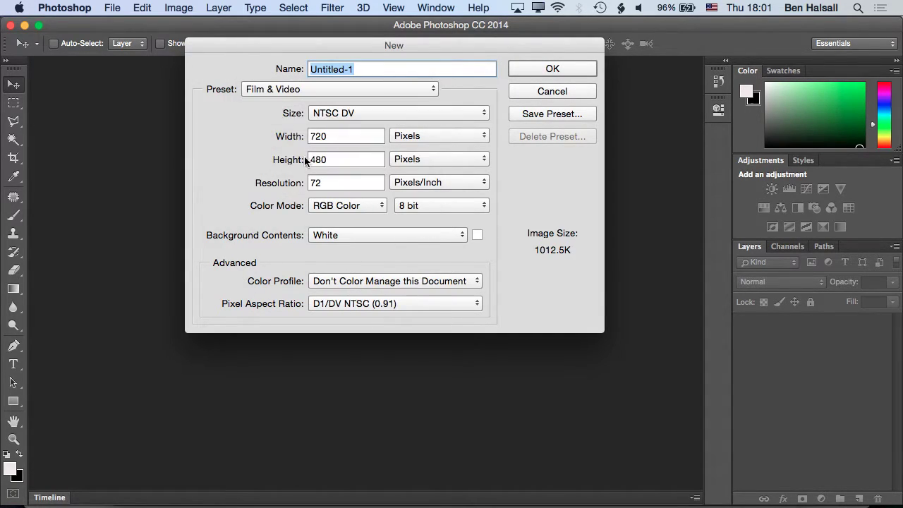
left_click(345, 113)
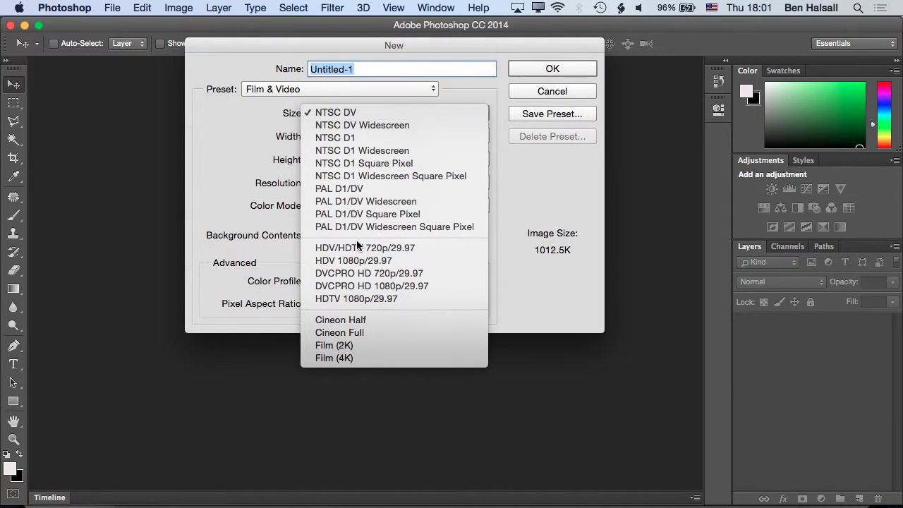
left_click(362, 163)
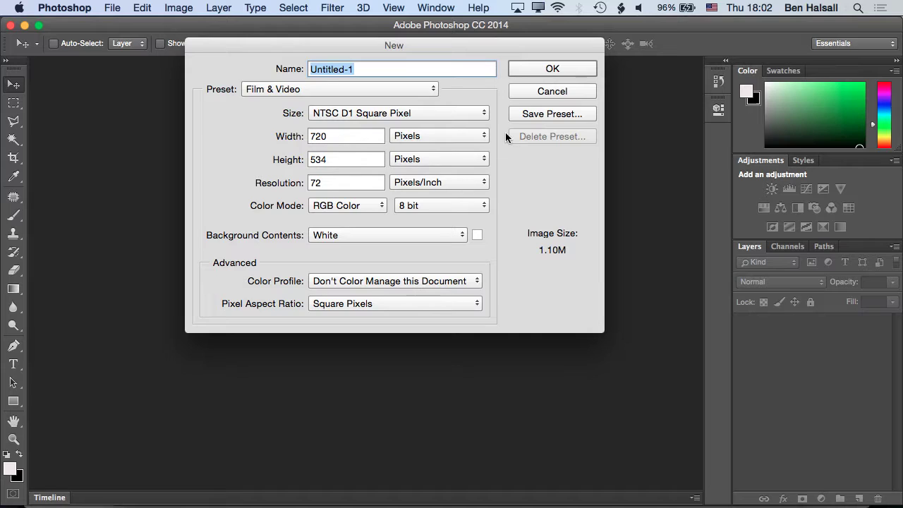
left_click(552, 70)
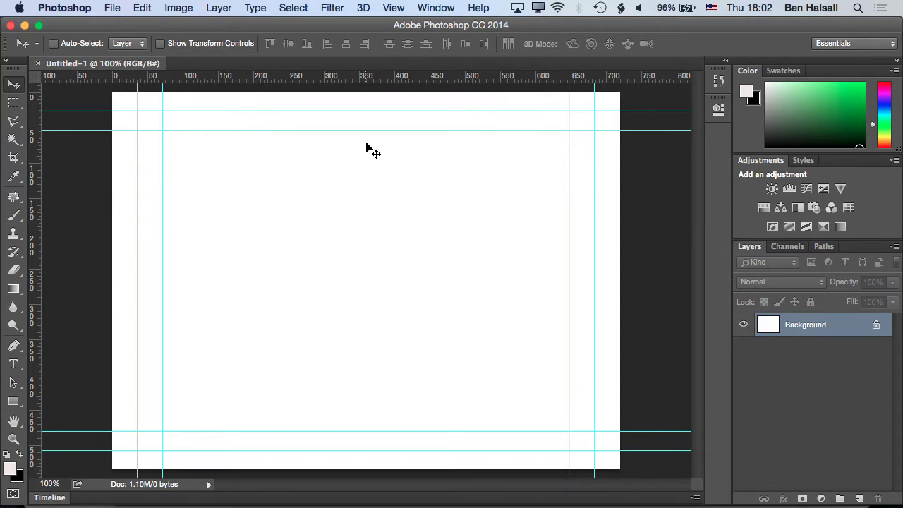
Paste the triangle pattern as pixels and scale it up to about 128% to fill the canvas
key("super+v")
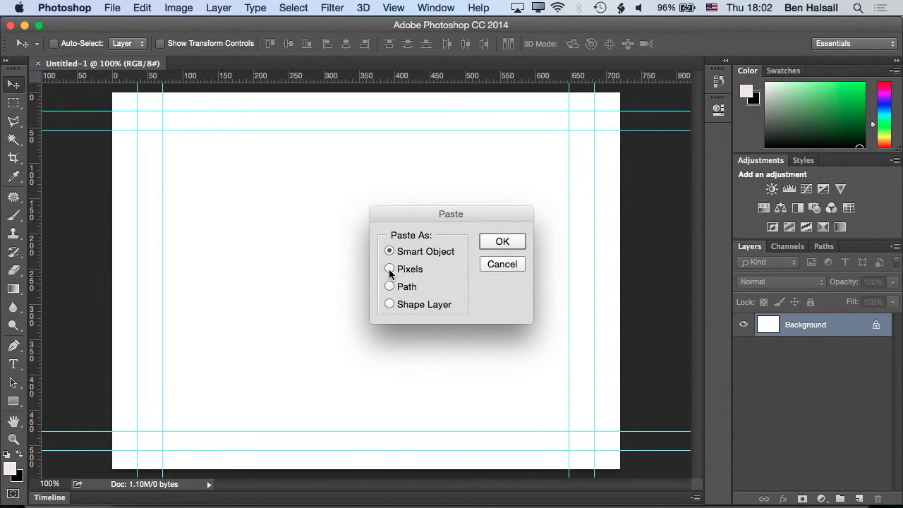
left_click(498, 241)
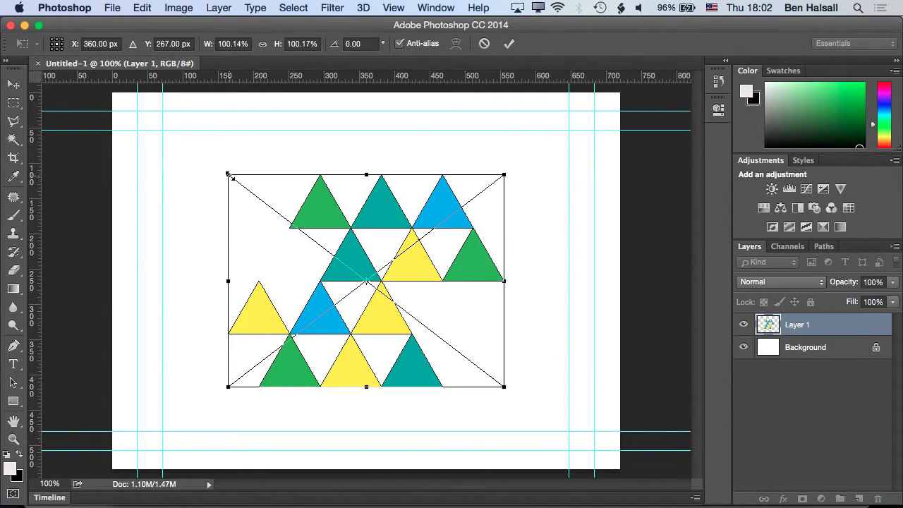
left_click_drag(228, 174, 150, 114)
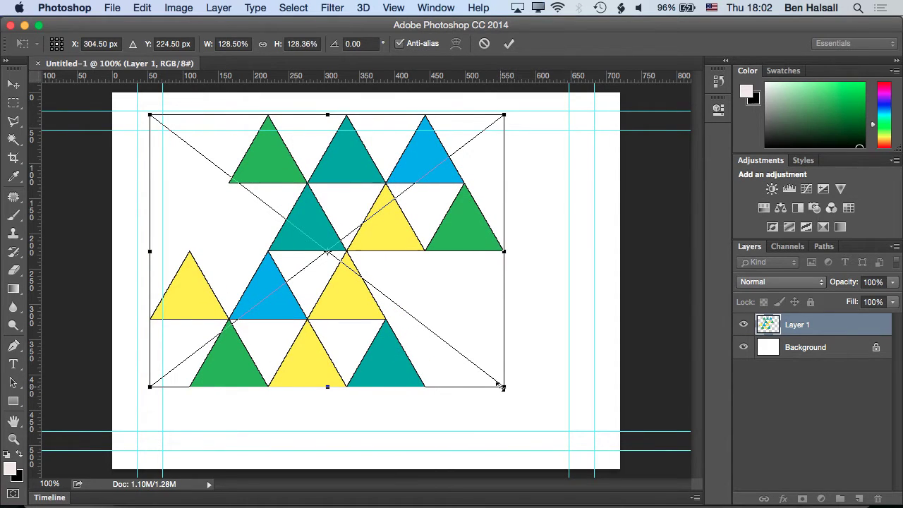
left_click_drag(504, 387, 585, 440)
key("Return")
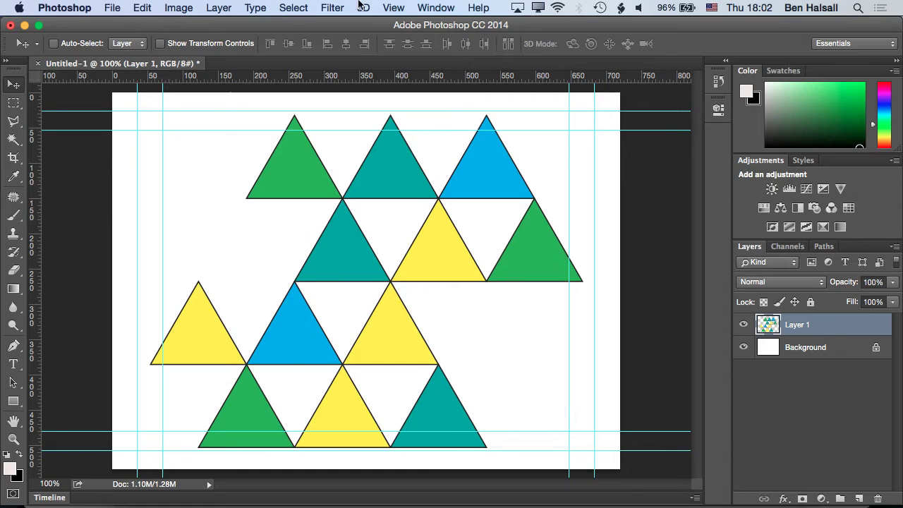
Switch to the Motion workspace, fit the document on screen, and create a video timeline
left_click(426, 7)
mouse_move(429, 41)
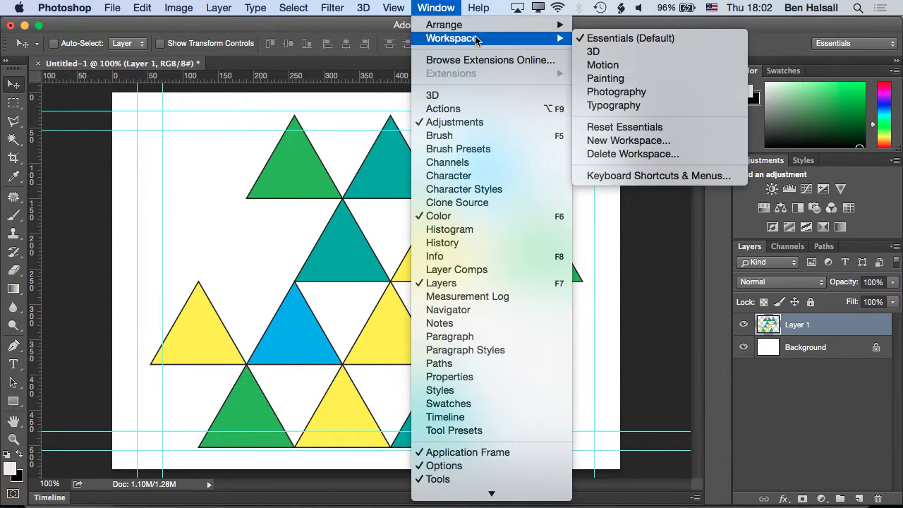
left_click(603, 65)
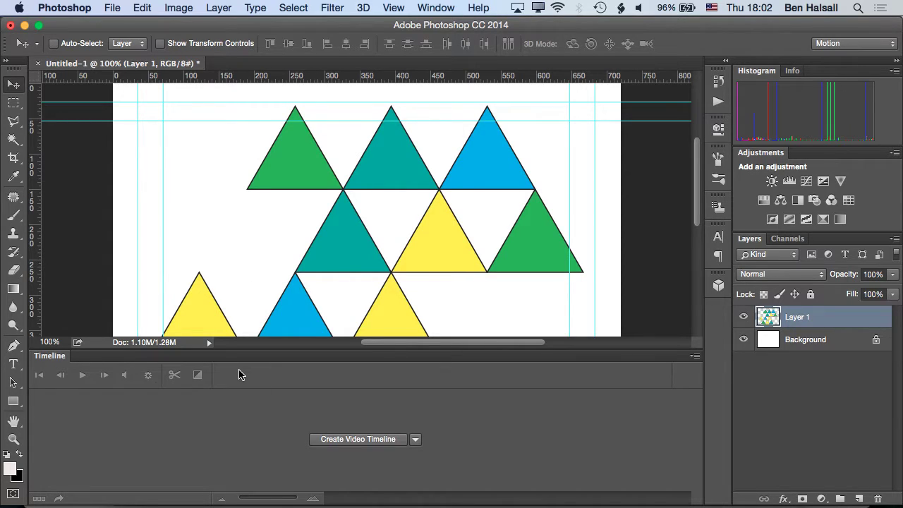
key("super+0")
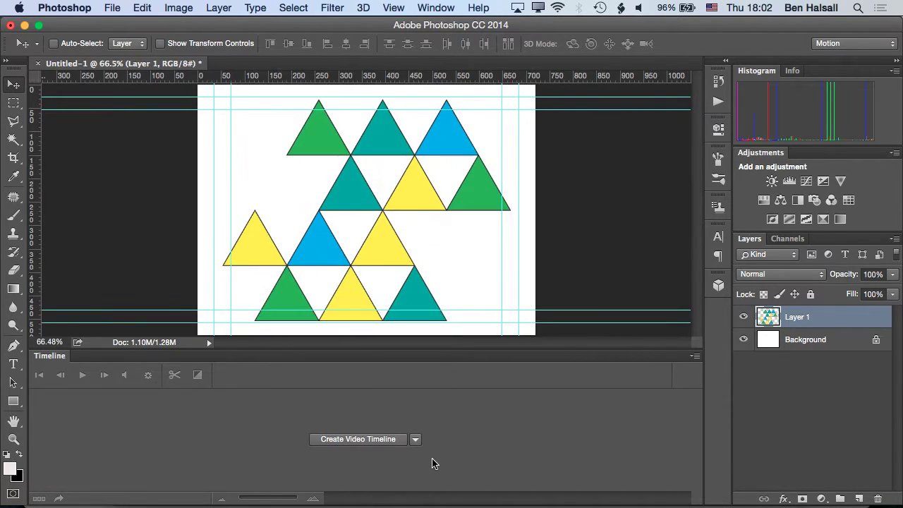
left_click(348, 440)
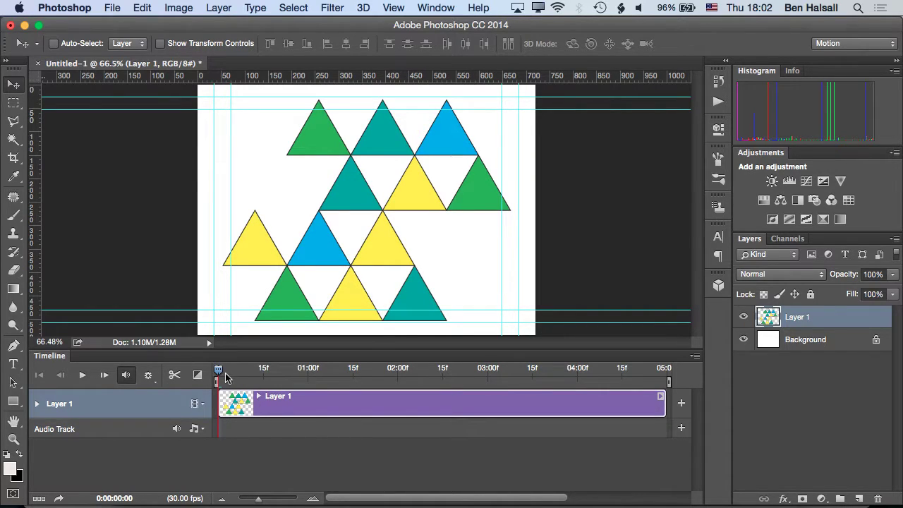
mouse_move(218, 370)
left_mouse_down()
mouse_move(329, 374)
mouse_move(218, 369)
left_mouse_up()
Convert the timeline to a frame animation and duplicate Layer 1 three times
left_click(39, 498)
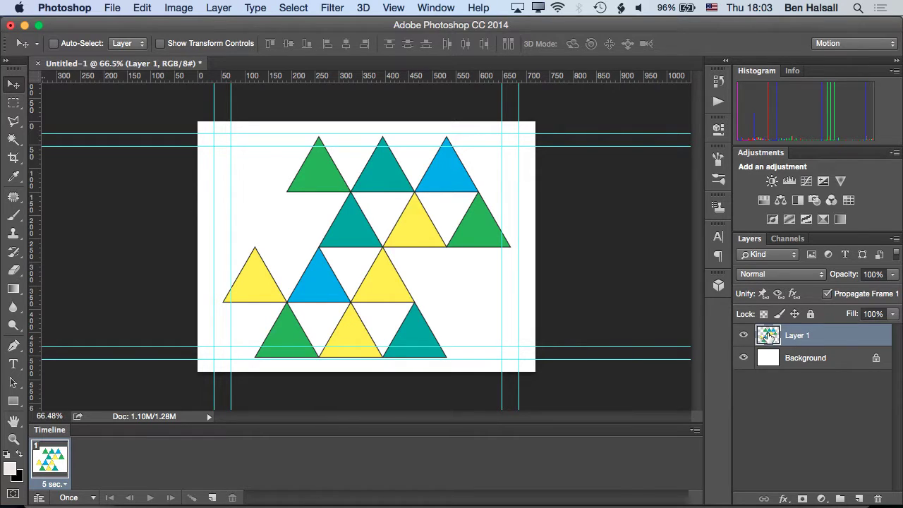
left_click_drag(769, 336, 771, 332)
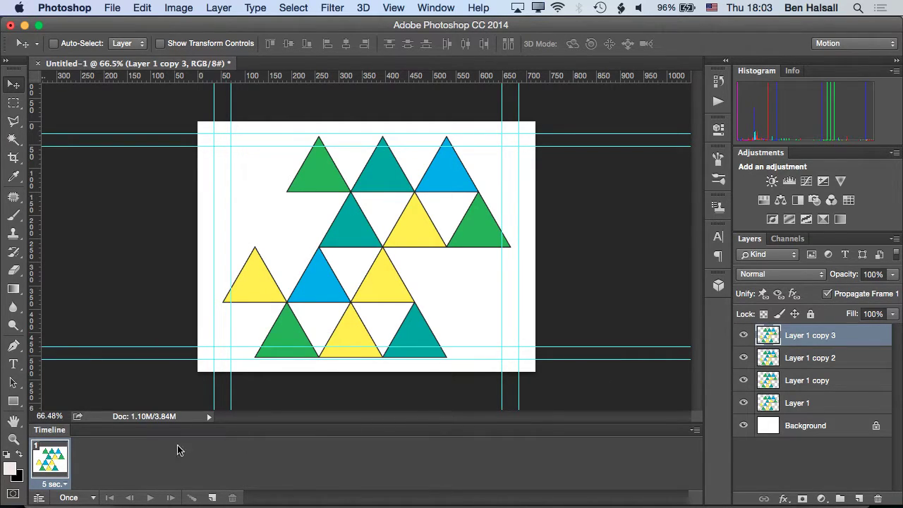
Duplicate the frame three times to make four animation frames
left_click(212, 498)
left_click(212, 498)
left_click(211, 498)
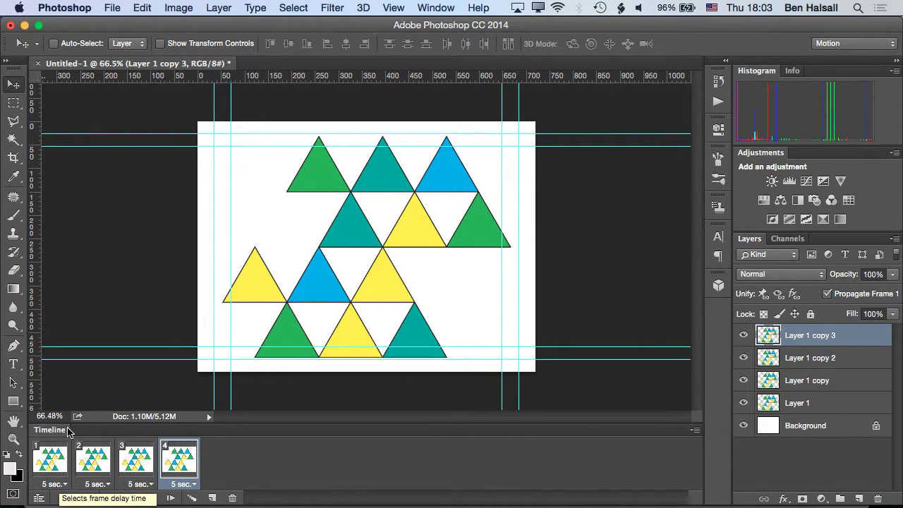
left_click(54, 457)
left_click(95, 461)
left_click(137, 462)
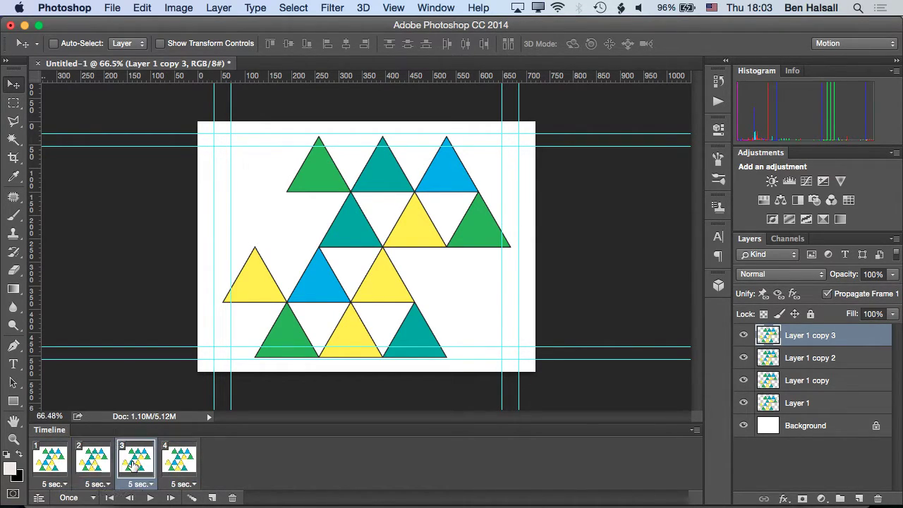
left_click(183, 465)
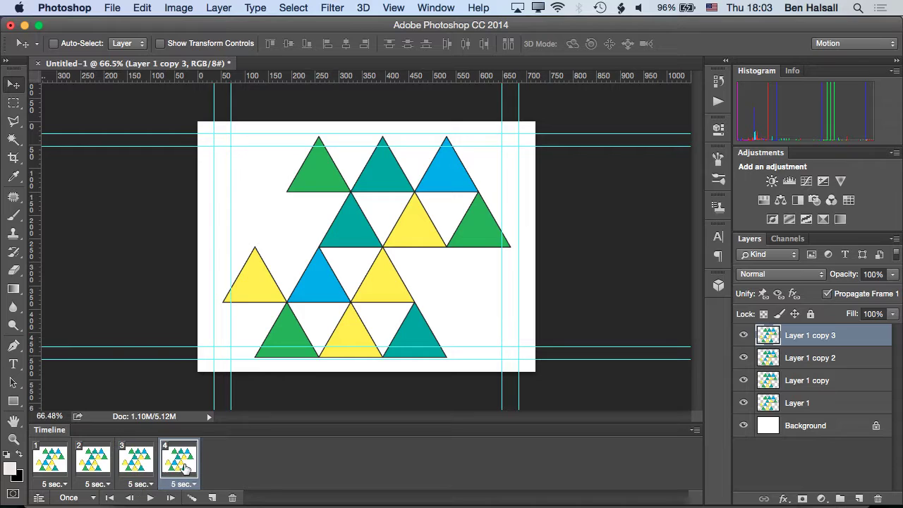
Set the delay of all four frames to 0.2 seconds
left_click(65, 484)
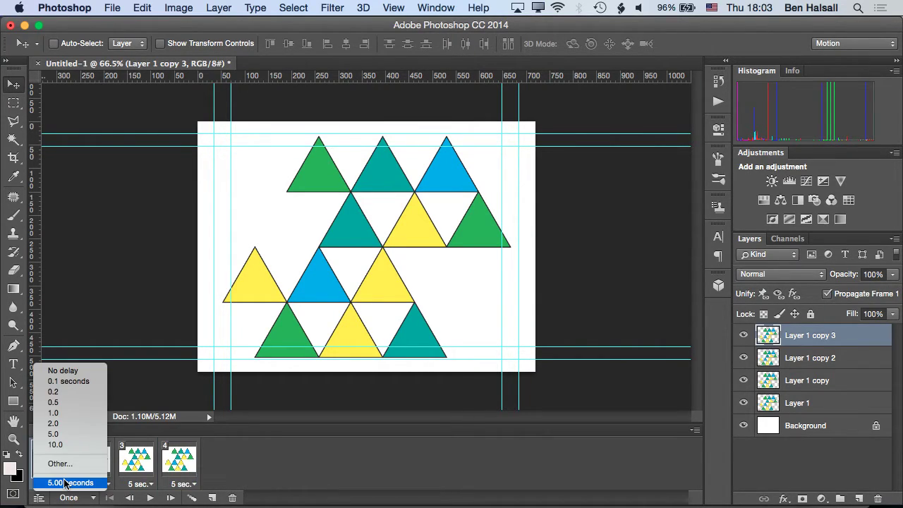
left_click(62, 398)
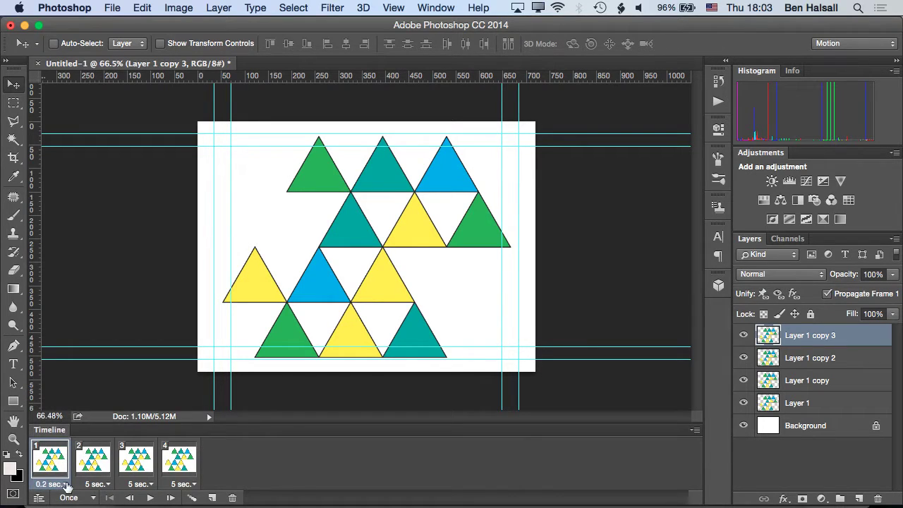
left_click(106, 484)
left_click(98, 392)
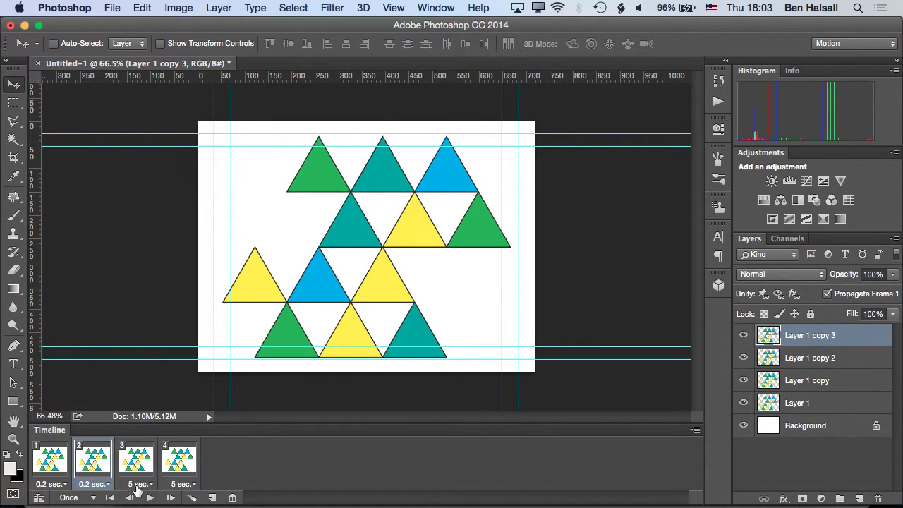
left_click(147, 484)
left_click(139, 392)
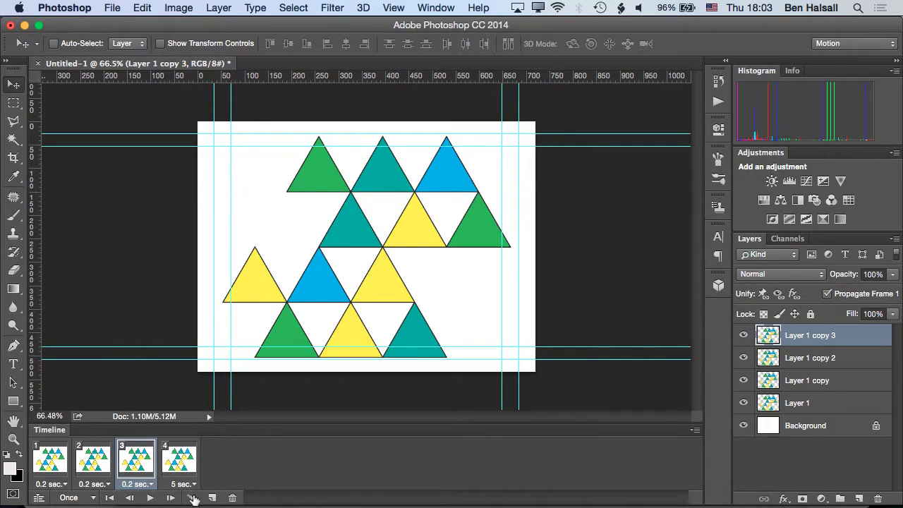
left_click(189, 484)
left_click(184, 391)
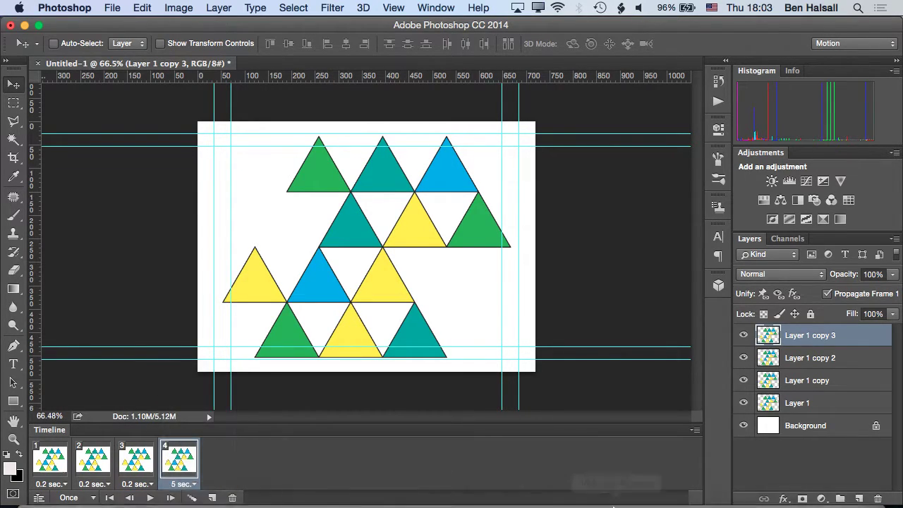
Show only Layer 1 in frame 1 and only Layer 1 copy in frame 2
left_click(39, 467)
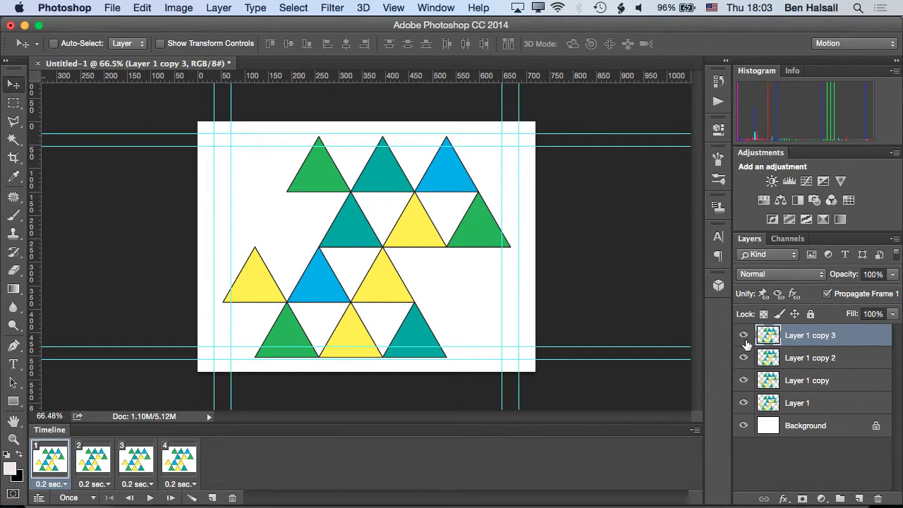
left_click_drag(743, 336, 744, 380)
left_click(93, 460)
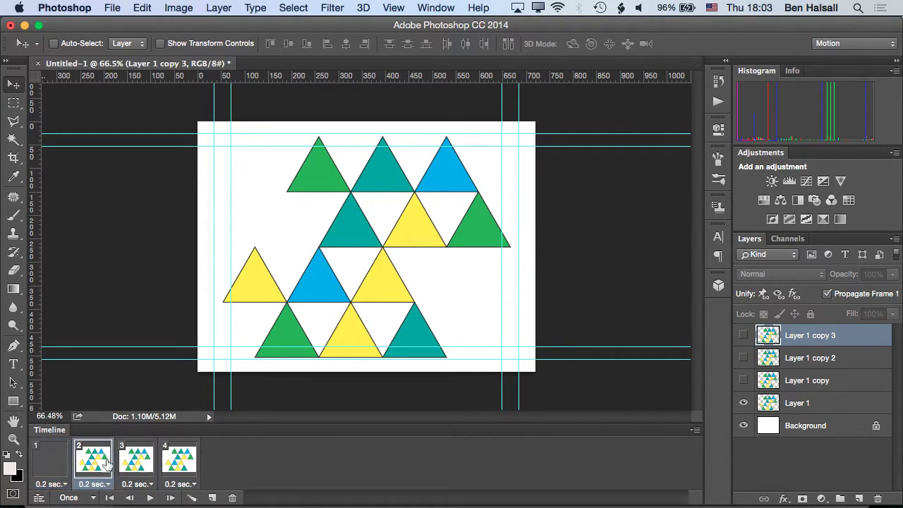
left_click(744, 403)
left_click(744, 381)
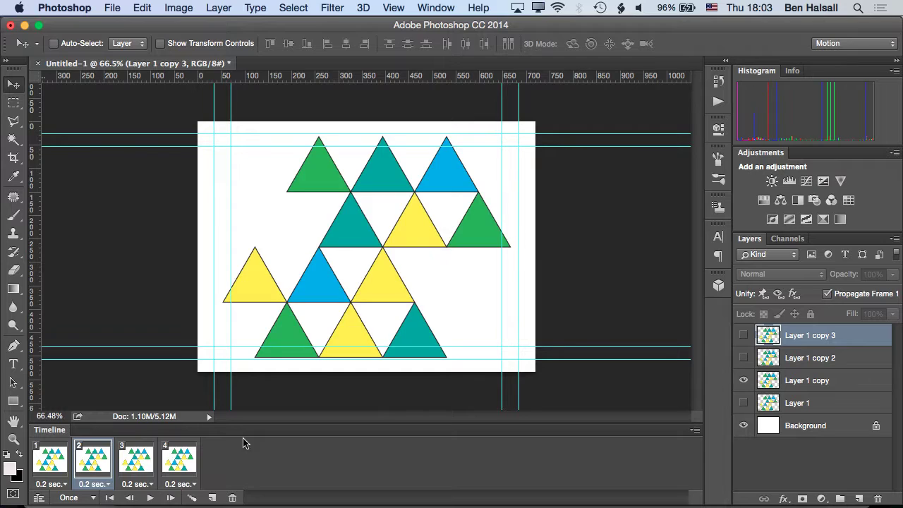
Make frame 3 show Layer 1 copy 2 and frame 4 show Layer 1 copy 3
left_click(138, 460)
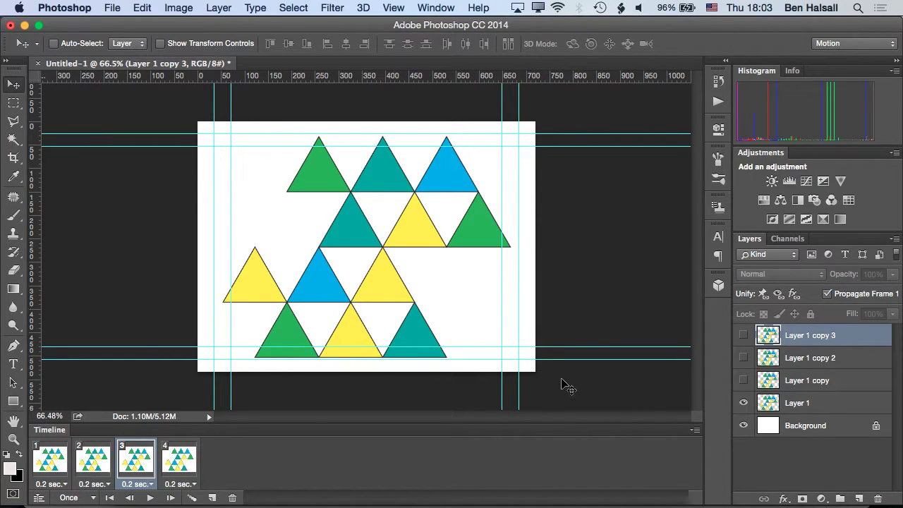
left_click(743, 358)
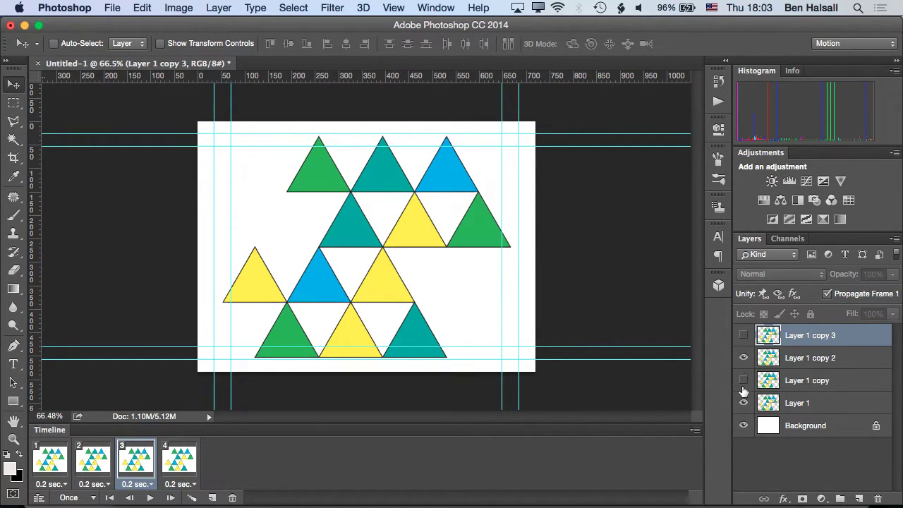
left_click(744, 403)
left_click(181, 459)
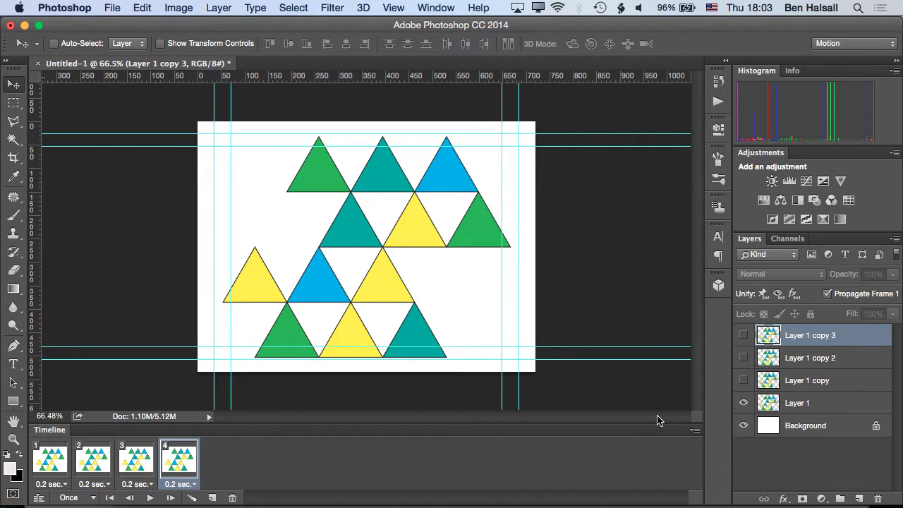
left_click(743, 357)
left_click(743, 336)
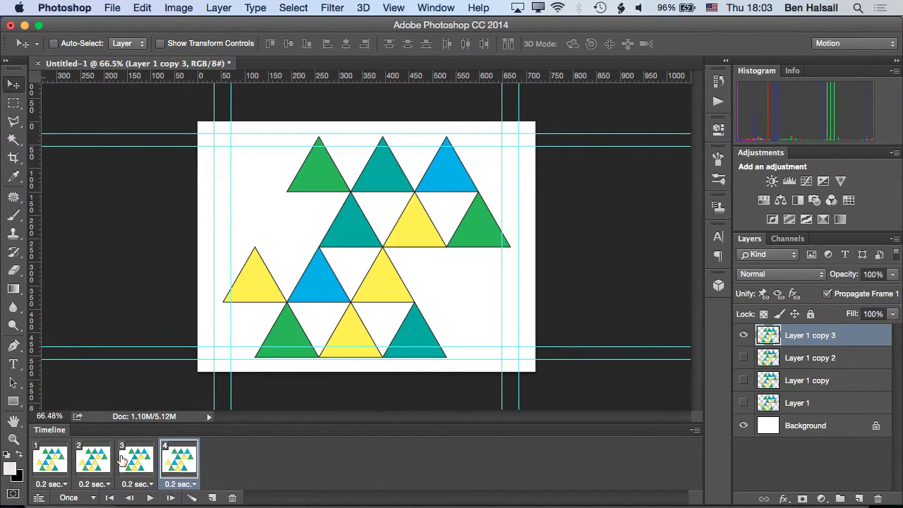
Step through frames 1–4 to check each shows a different layer
left_click(54, 462)
left_click(110, 460)
left_click(134, 460)
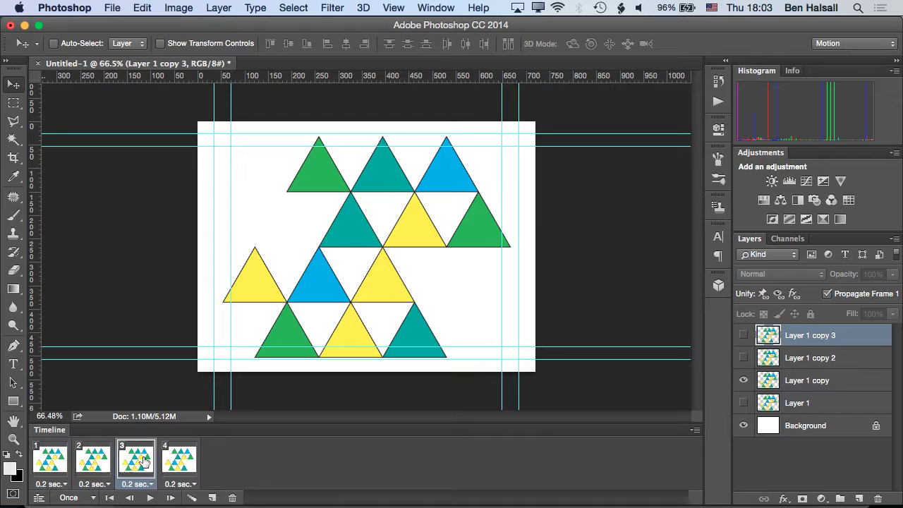
left_click(189, 461)
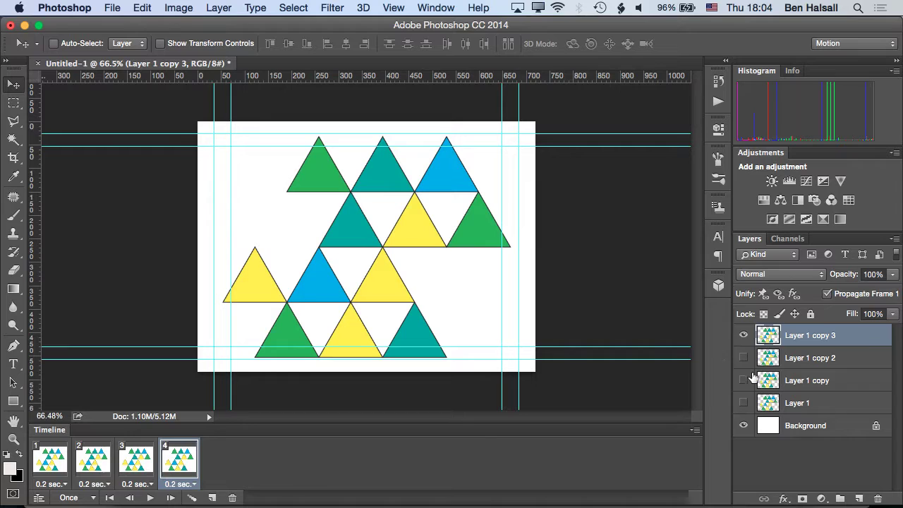
Add a Hue/Saturation adjustment layer with Hue -80 for frame 4
left_click(821, 498)
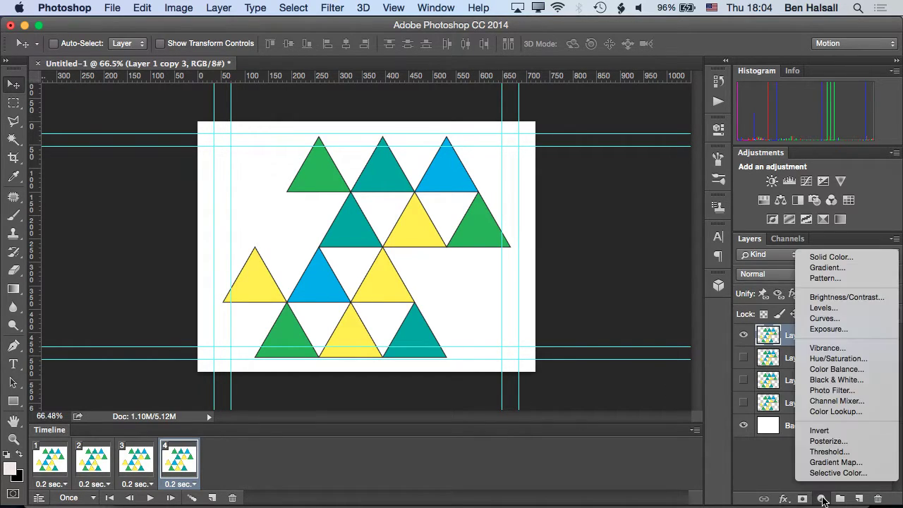
left_click(833, 361)
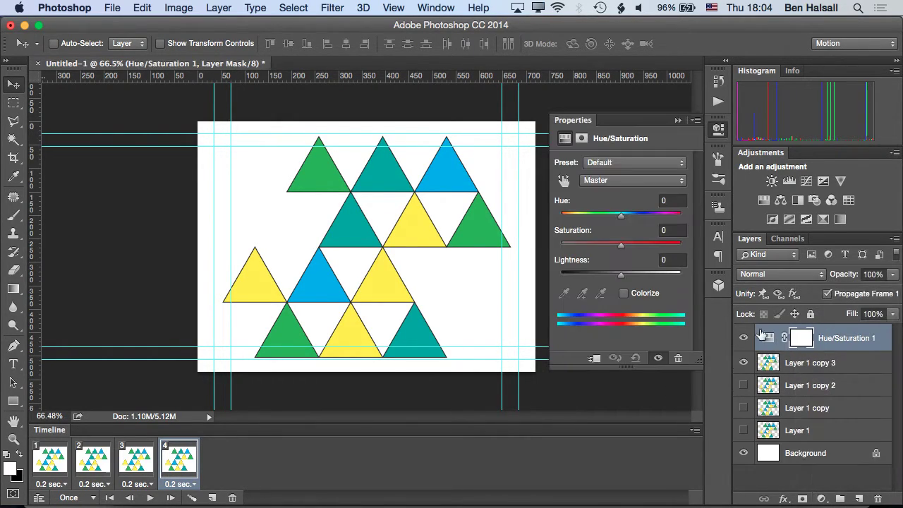
left_click_drag(621, 214, 584, 216)
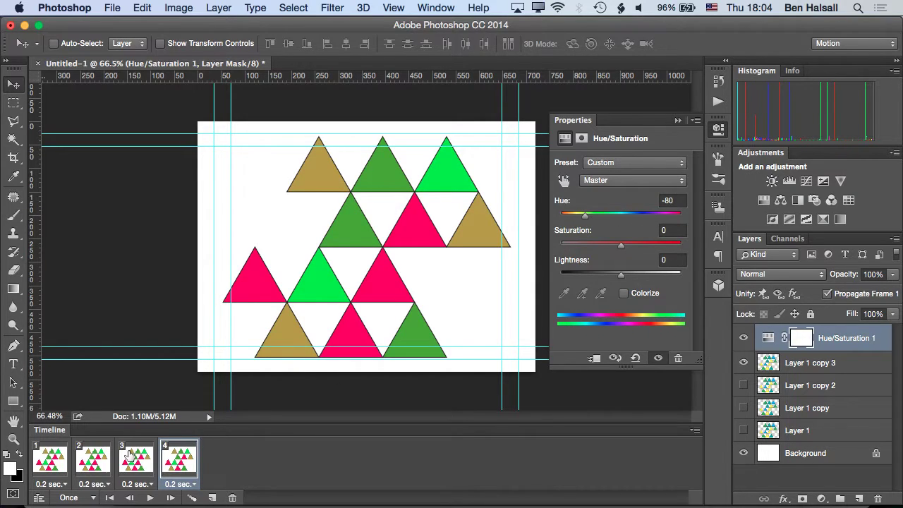
right_click(856, 338)
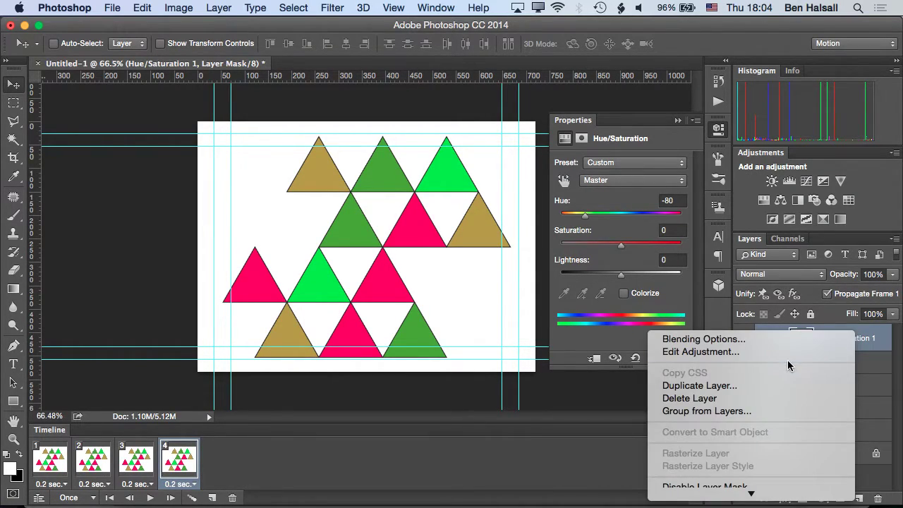
left_click(877, 371)
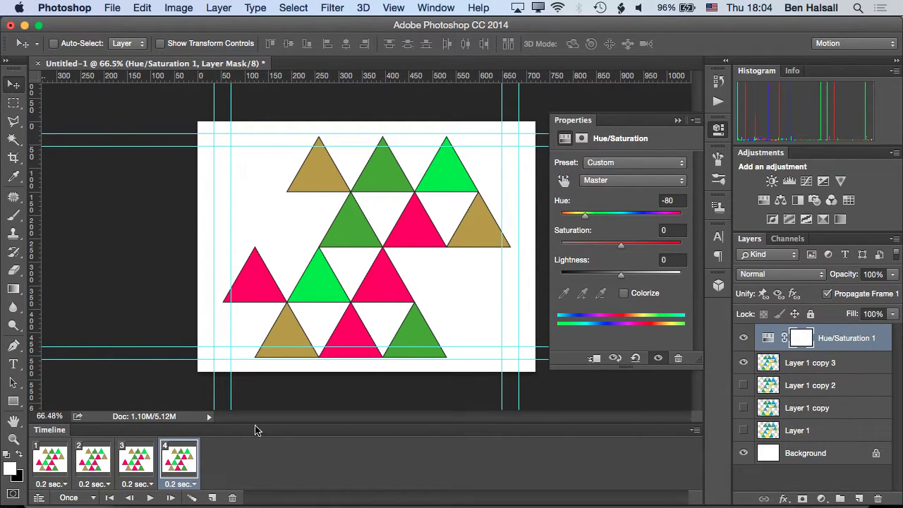
In frame 3, hide Hue/Saturation 1 and add Hue/Saturation 2 at -177 above Layer 1 copy 2
key("Left")
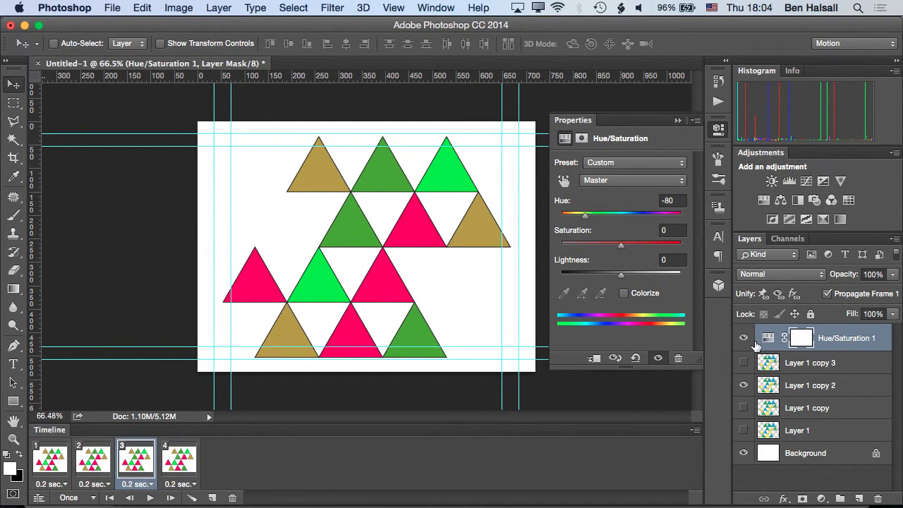
left_click(742, 338)
left_click(804, 390)
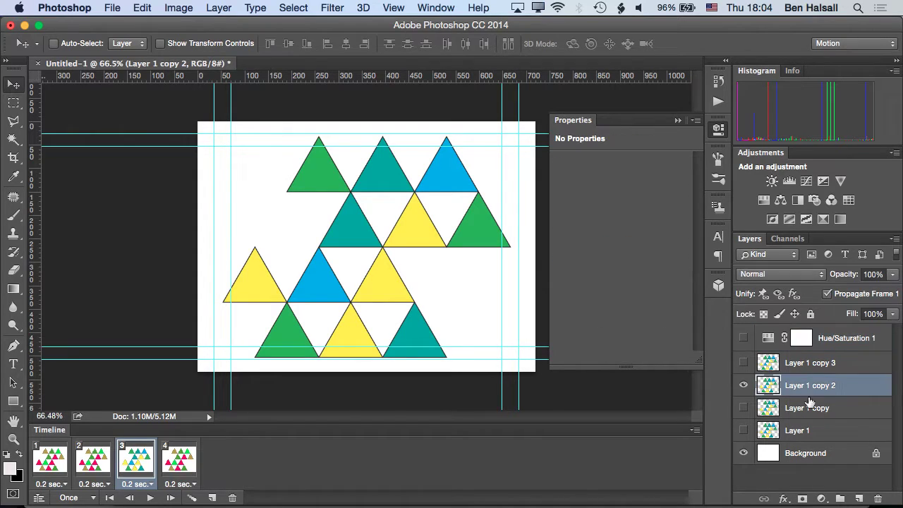
left_click(821, 498)
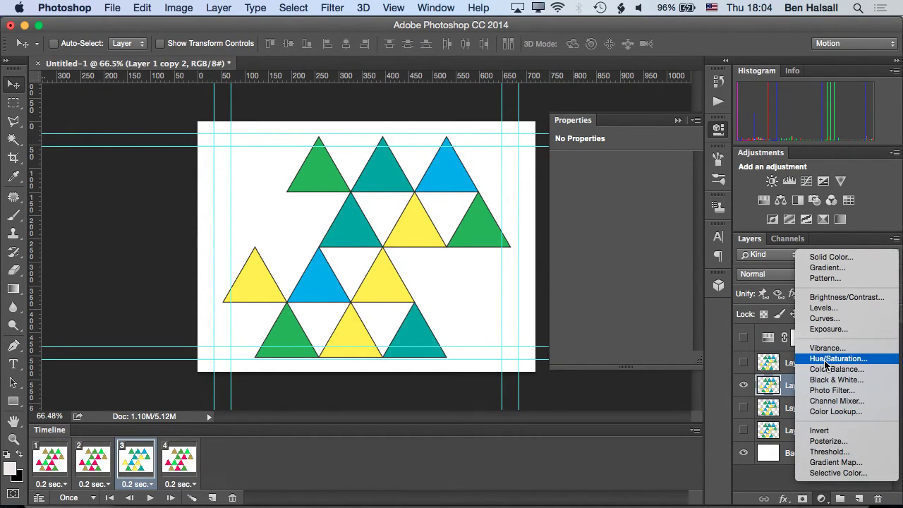
left_click(823, 359)
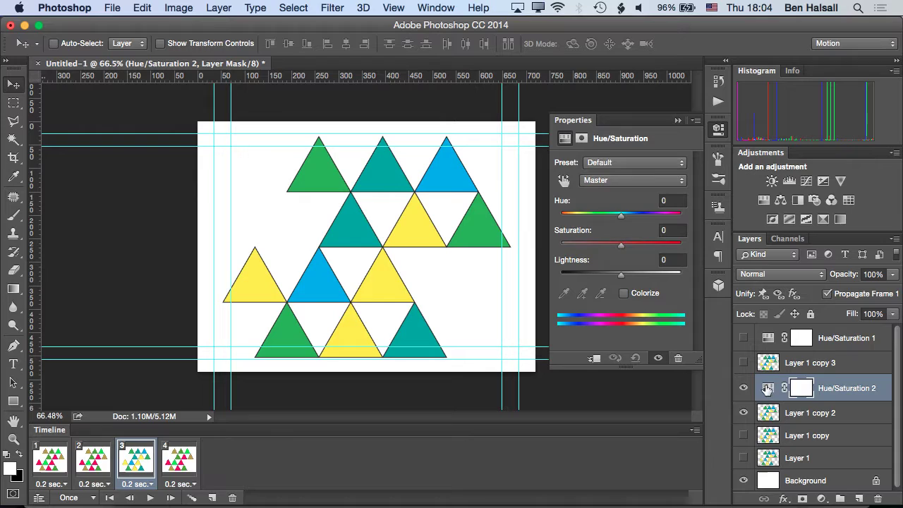
left_click_drag(613, 212, 561, 217)
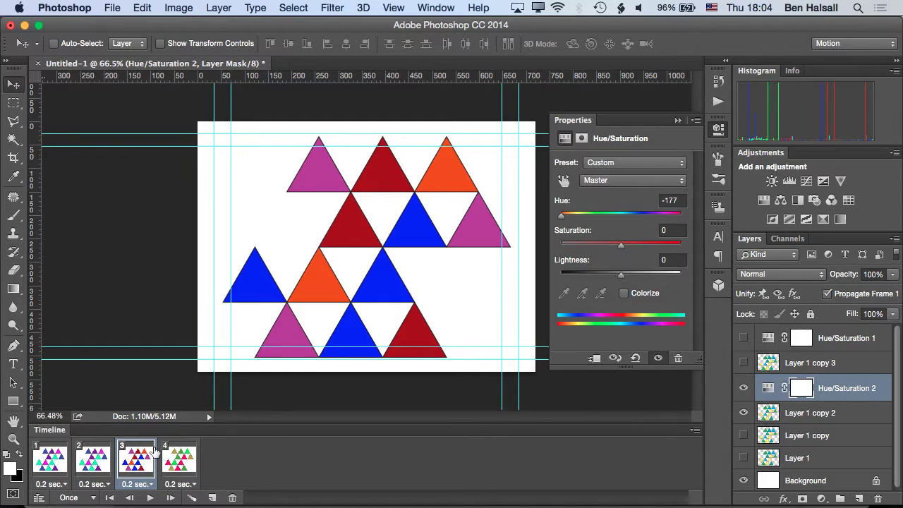
Hide Hue/Saturation 2 in frame 2 and preview the four frames
left_click(82, 455)
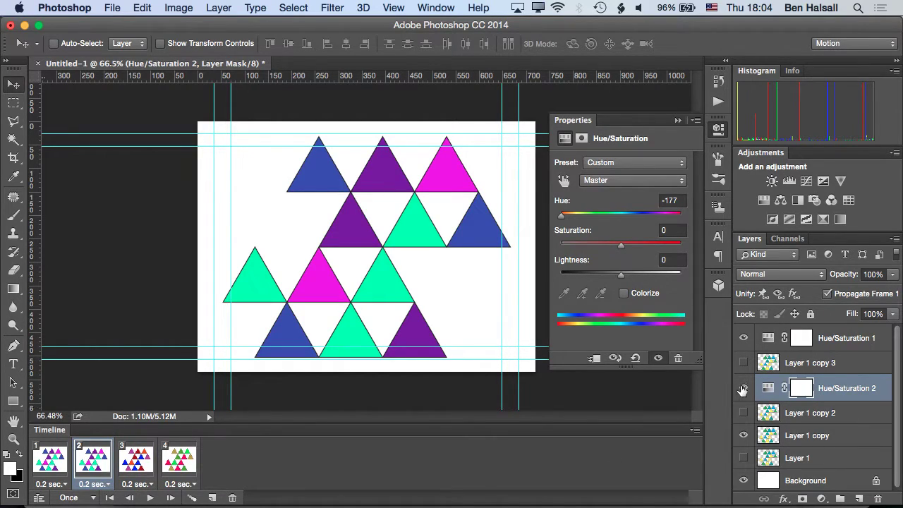
left_click(742, 388)
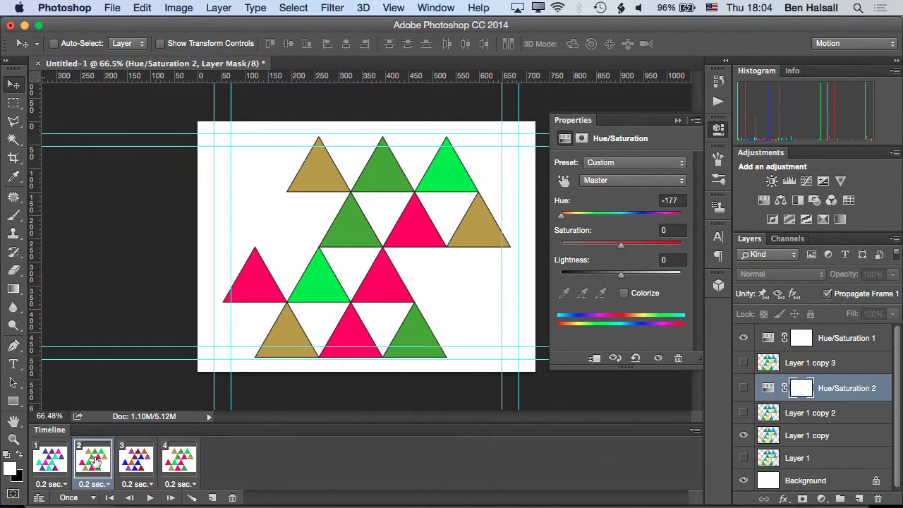
left_click(60, 462)
left_click(83, 462)
left_click(136, 462)
left_click(195, 464)
left_click(146, 467)
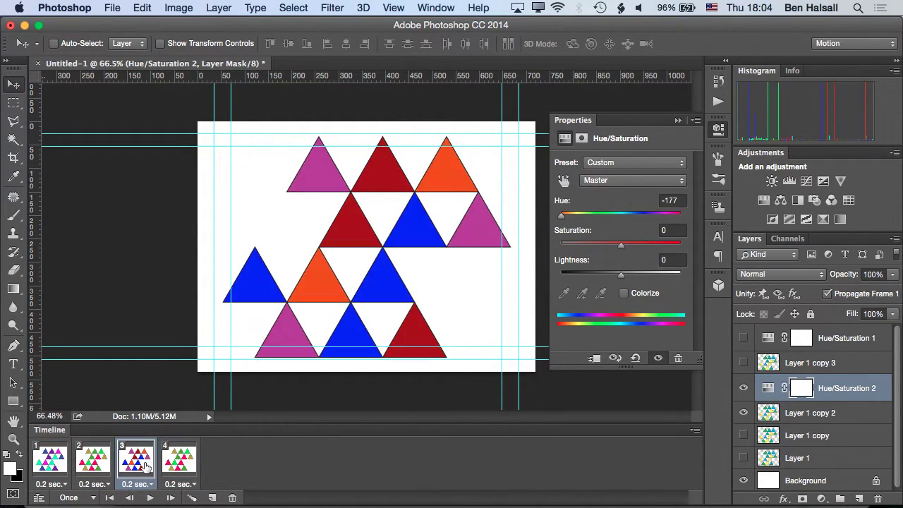
left_click(86, 466)
left_click(57, 465)
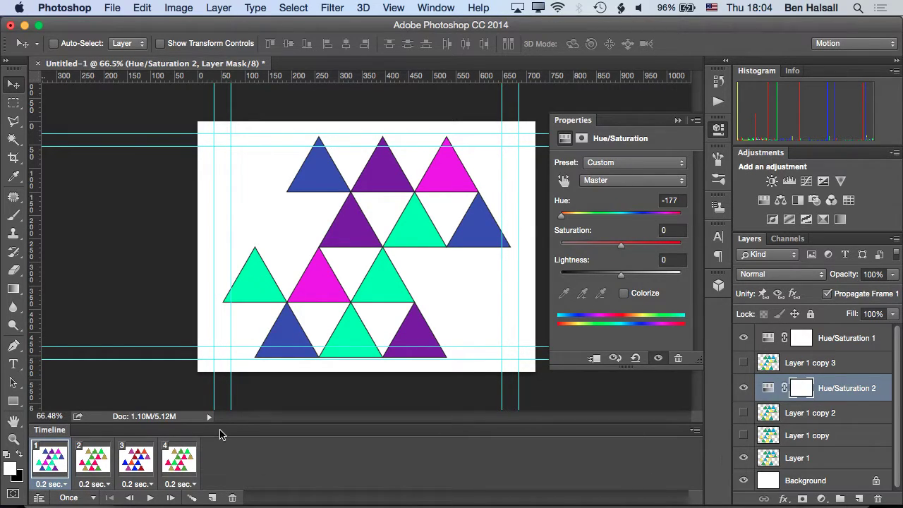
Hide Hue/Saturation 2 in frame 4 and step through the frames to check the colours
left_click(99, 469)
left_click(142, 466)
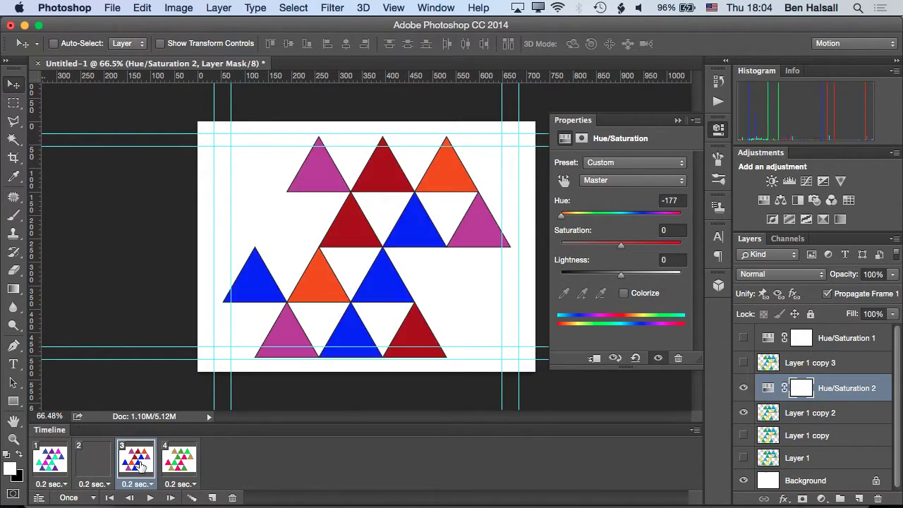
left_click(173, 467)
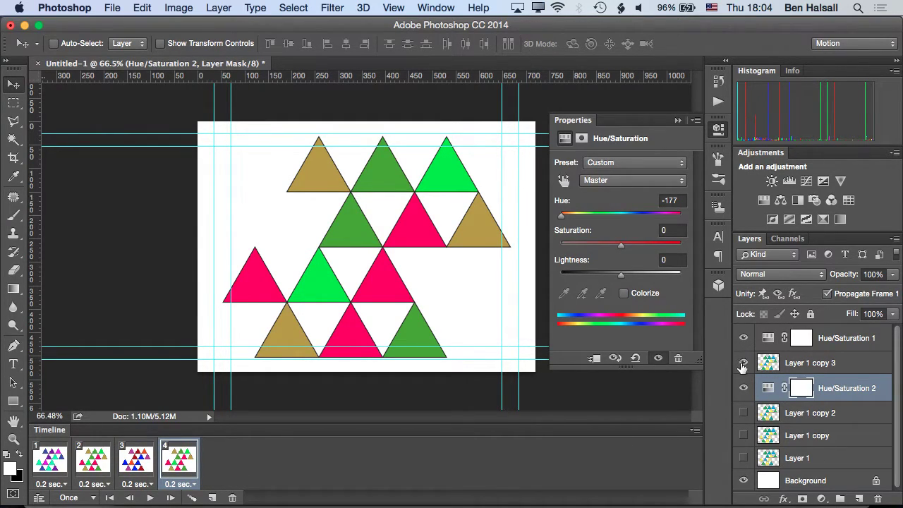
left_click(743, 388)
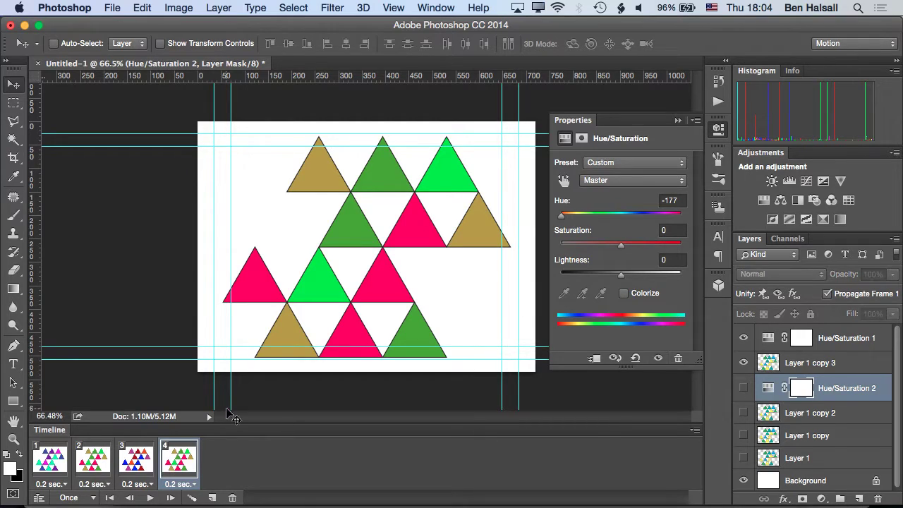
left_click(129, 451)
left_click(110, 464)
left_click(57, 464)
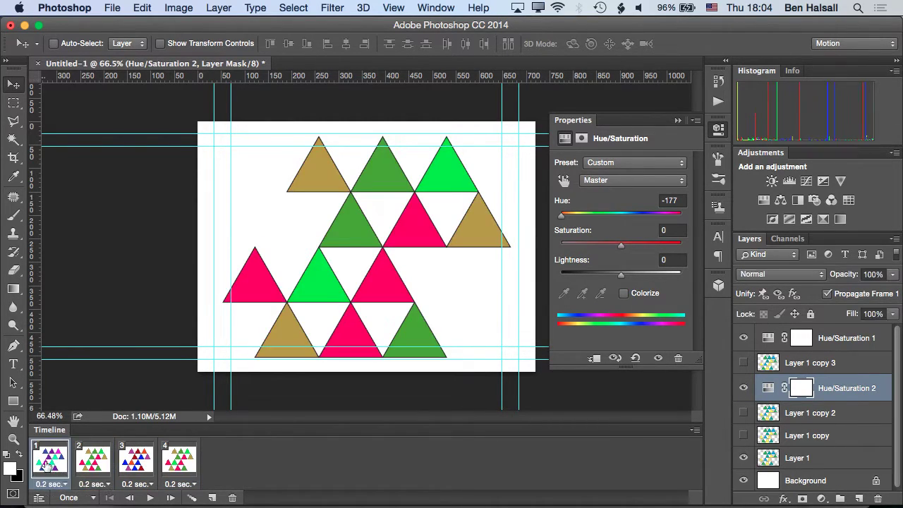
left_click(89, 466)
left_click(51, 464)
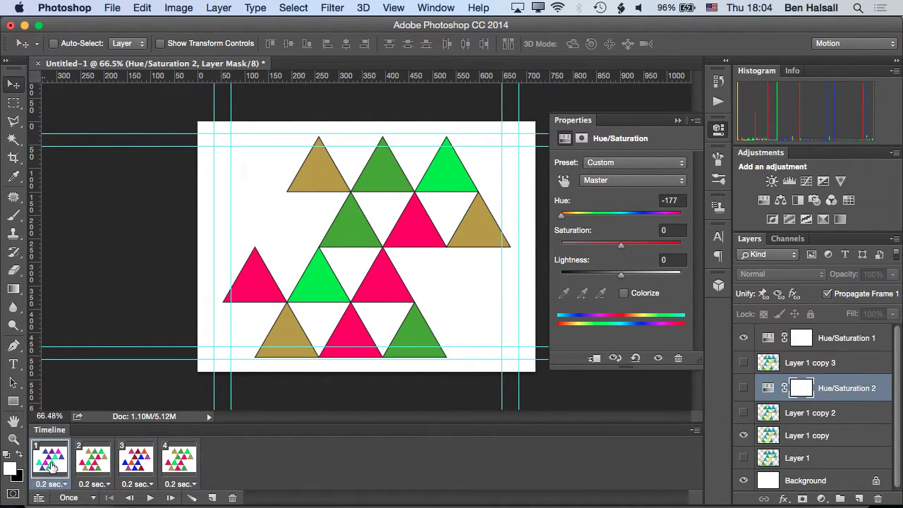
left_click(148, 498)
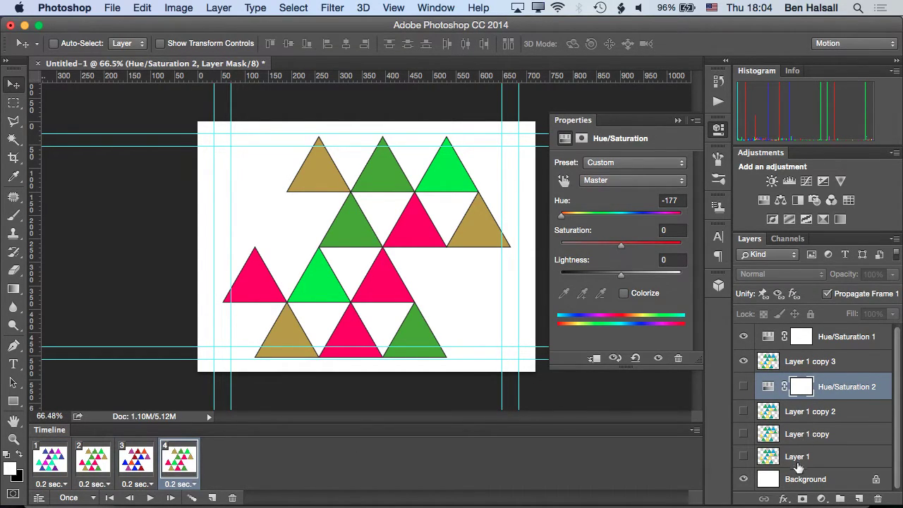
Fill the Background layer with a lower-left to upper-right Violet, Orange gradient
left_click(797, 464)
left_click(797, 477)
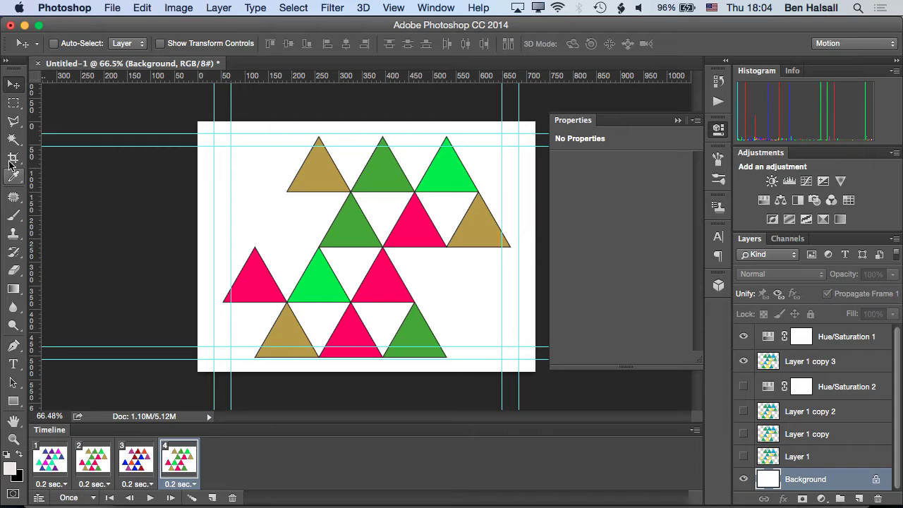
left_click(14, 289)
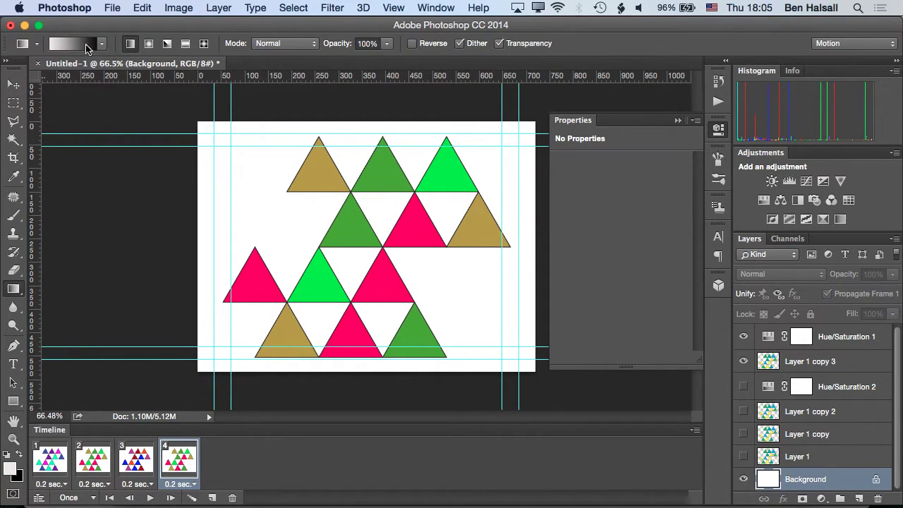
left_click(87, 48)
left_click(676, 124)
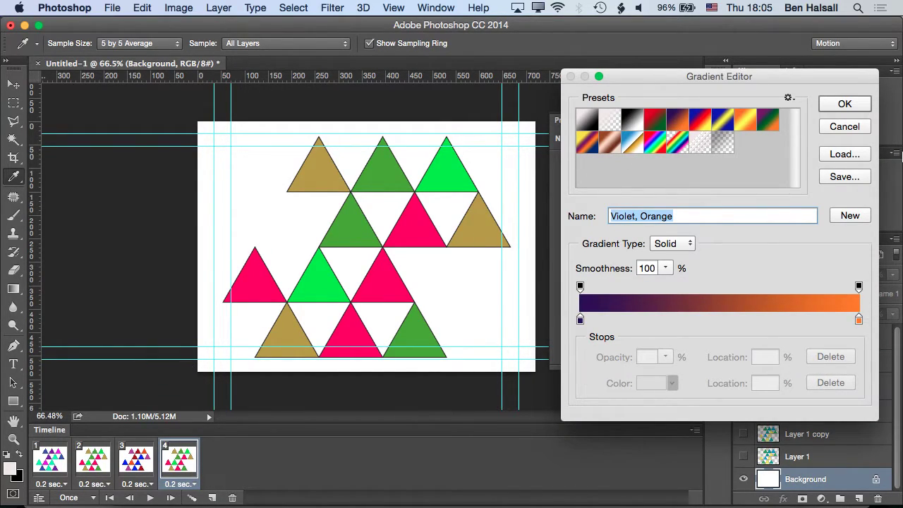
left_click(838, 106)
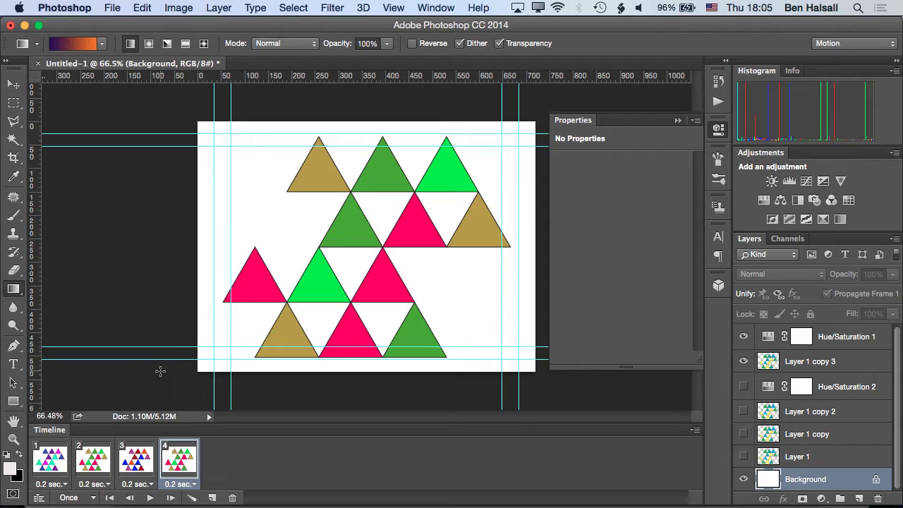
left_click_drag(160, 371, 567, 111)
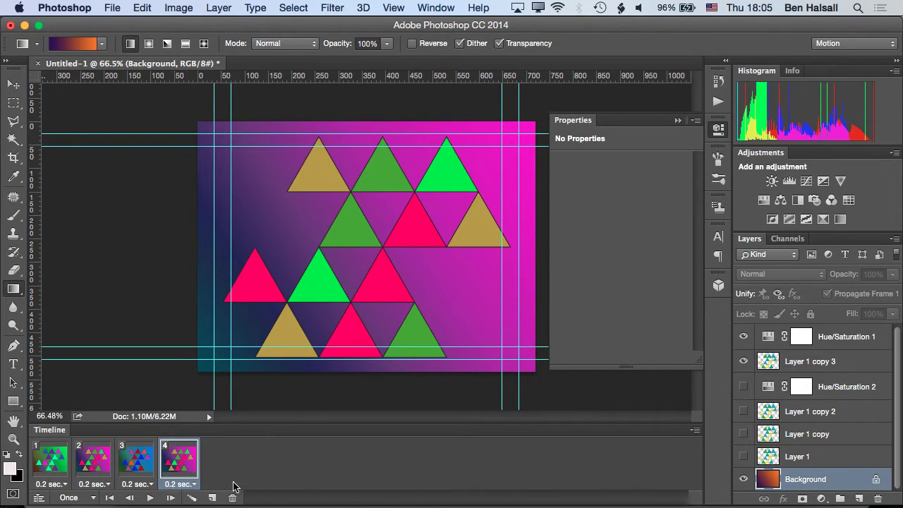
Preview the four-frame animation and set its loop count to Forever
left_click(150, 498)
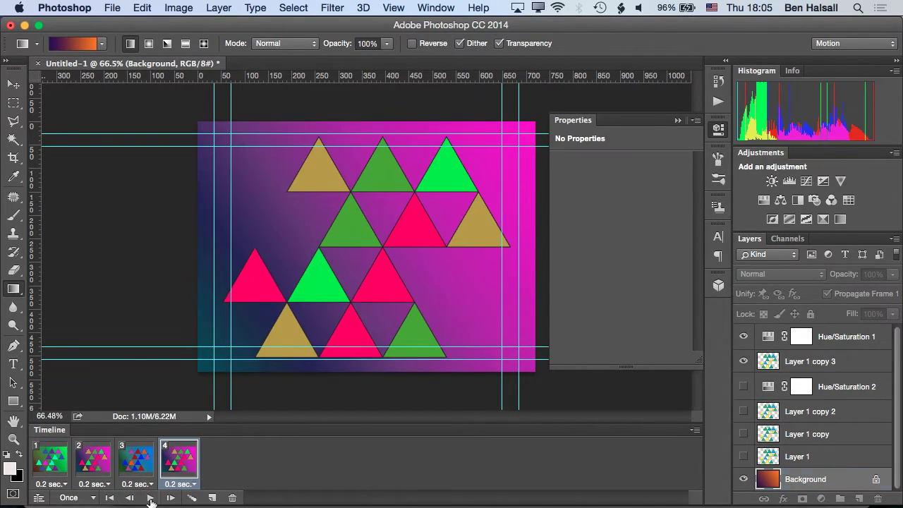
left_click(150, 498)
left_click(83, 500)
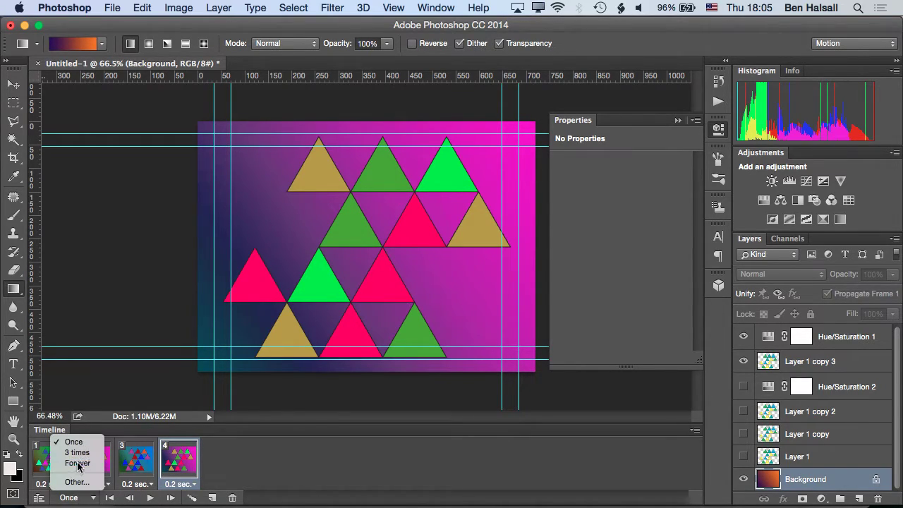
left_click(78, 463)
Play and stop the looping animation, then open the File menu
left_click(151, 499)
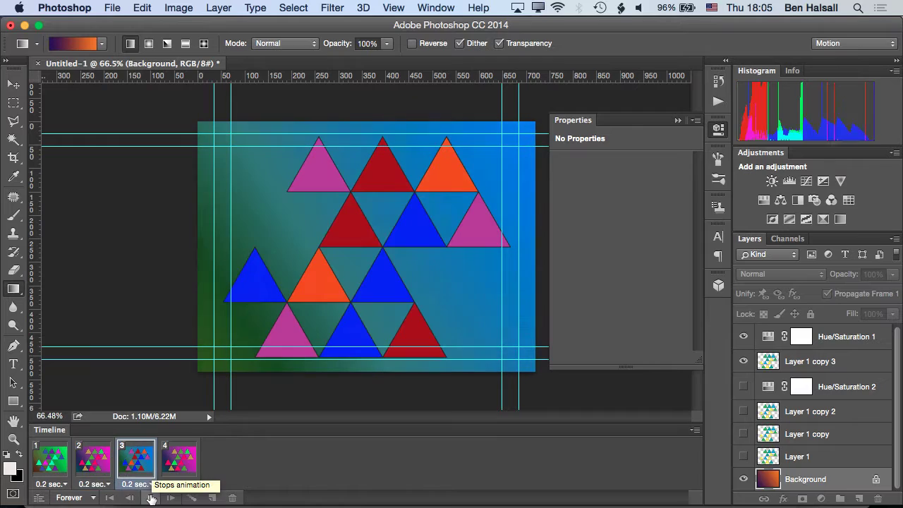
left_click(151, 499)
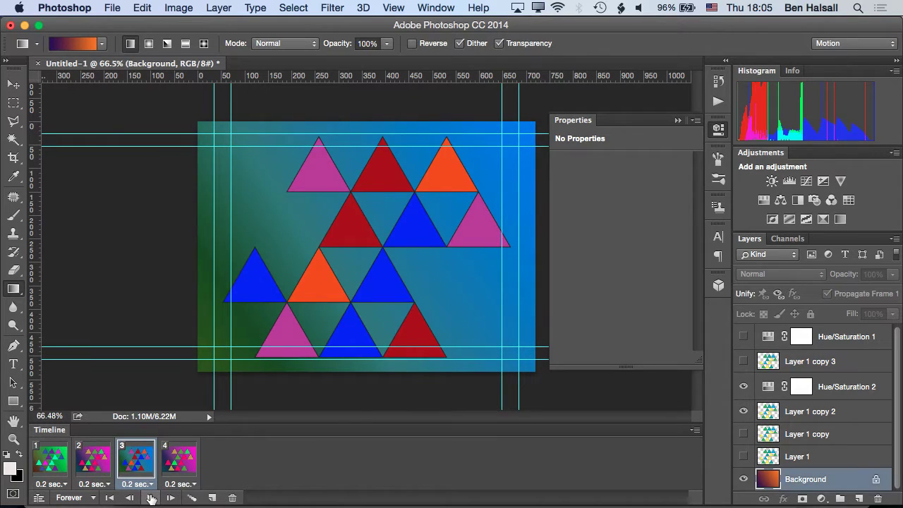
left_click(112, 7)
mouse_move(120, 295)
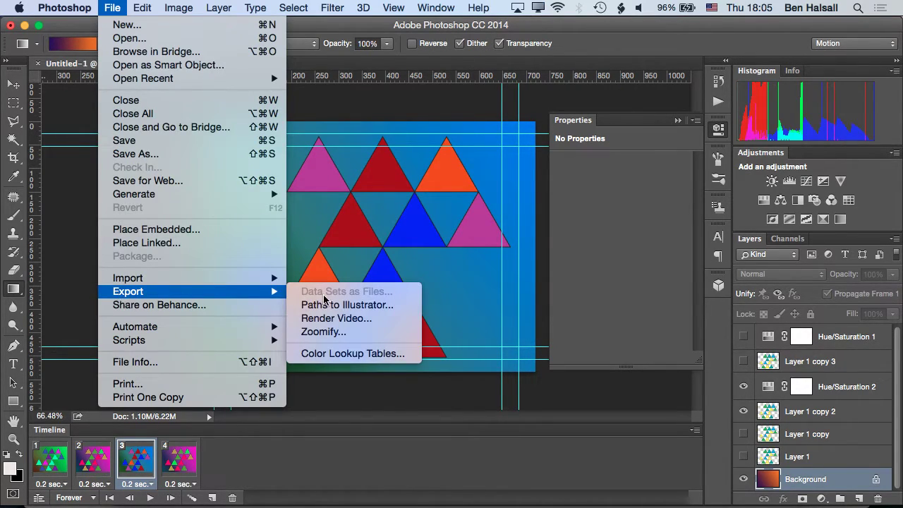
left_click(326, 319)
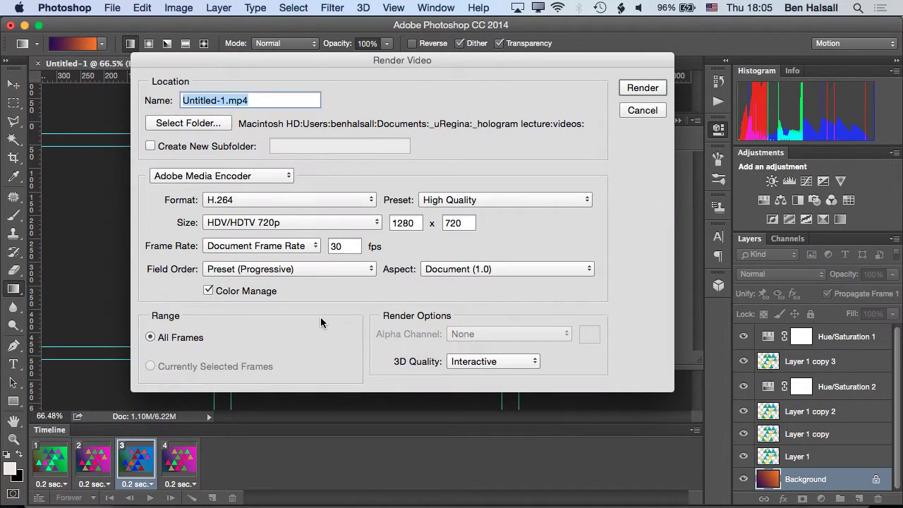
left_click(261, 204)
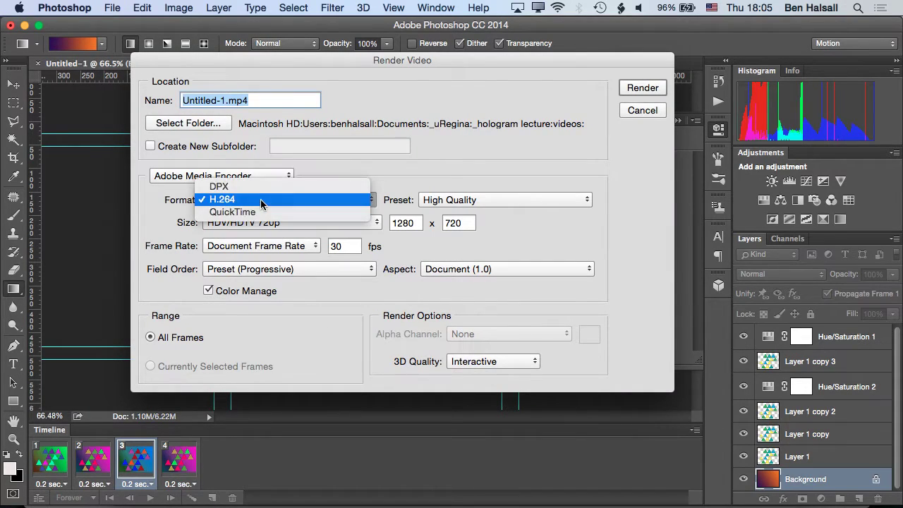
left_click(153, 205)
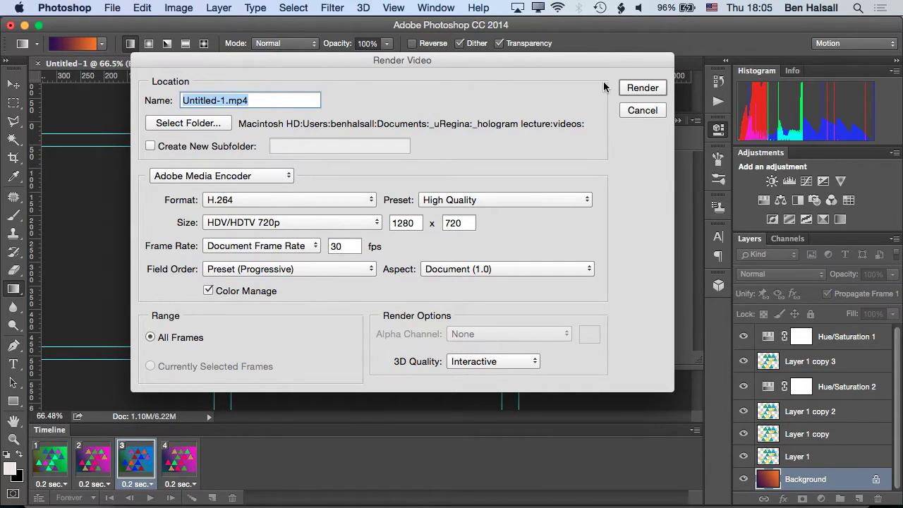
left_click(643, 112)
left_click(111, 7)
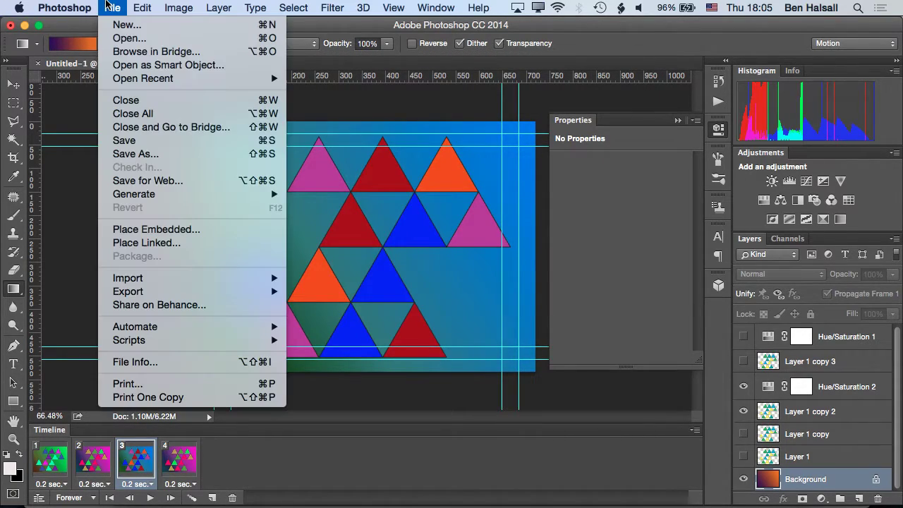
left_click(124, 154)
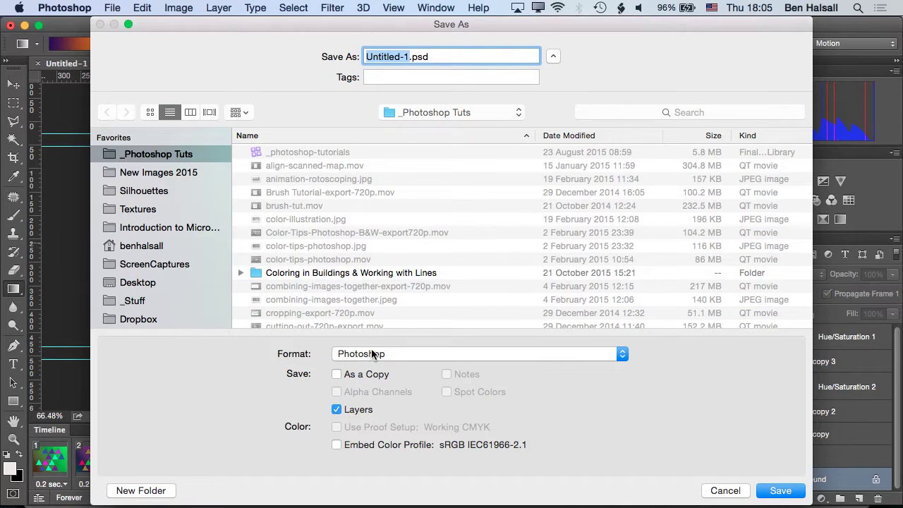
left_click(371, 353)
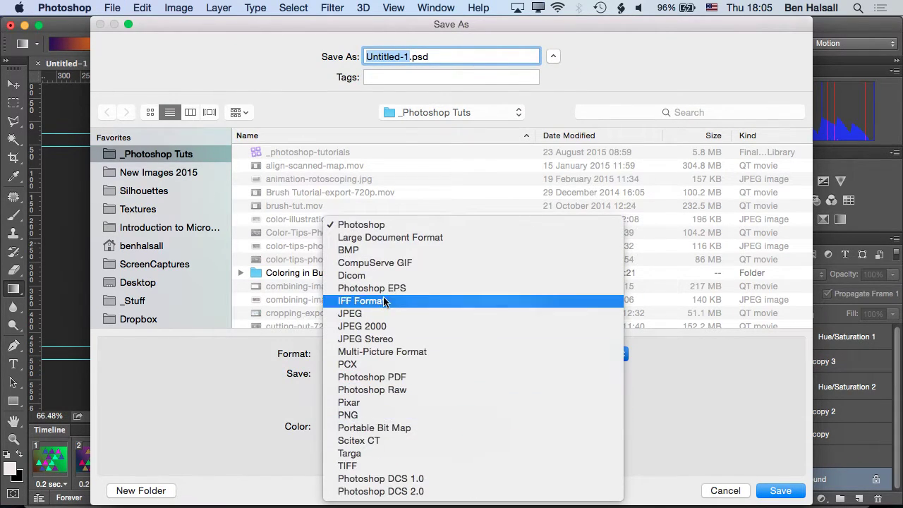
left_click(386, 267)
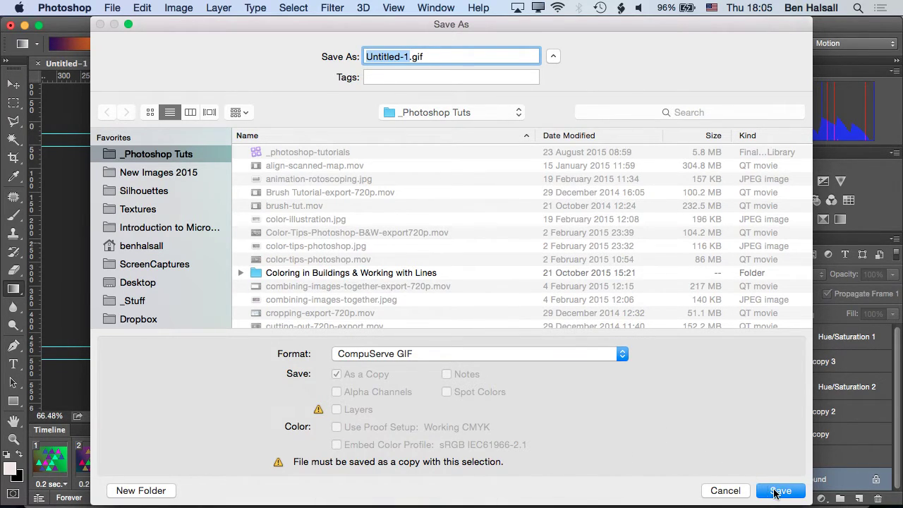
type("animated")
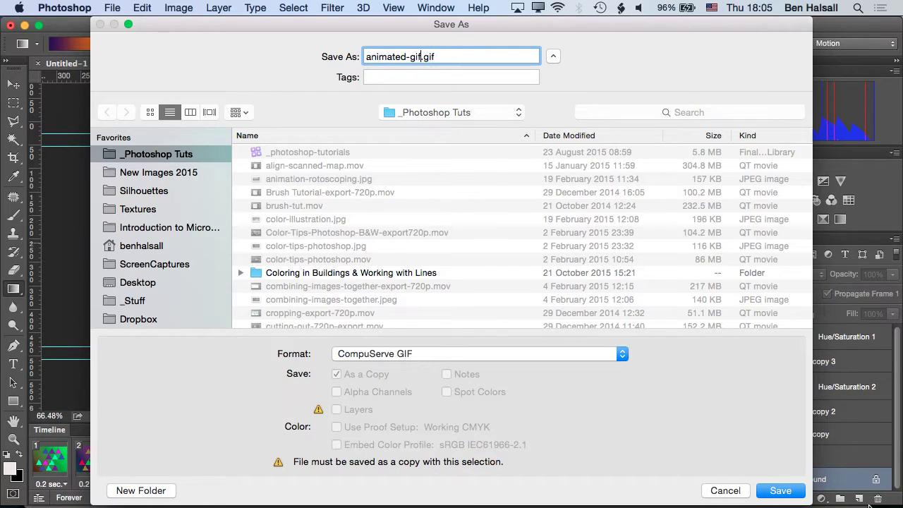
left_click(780, 491)
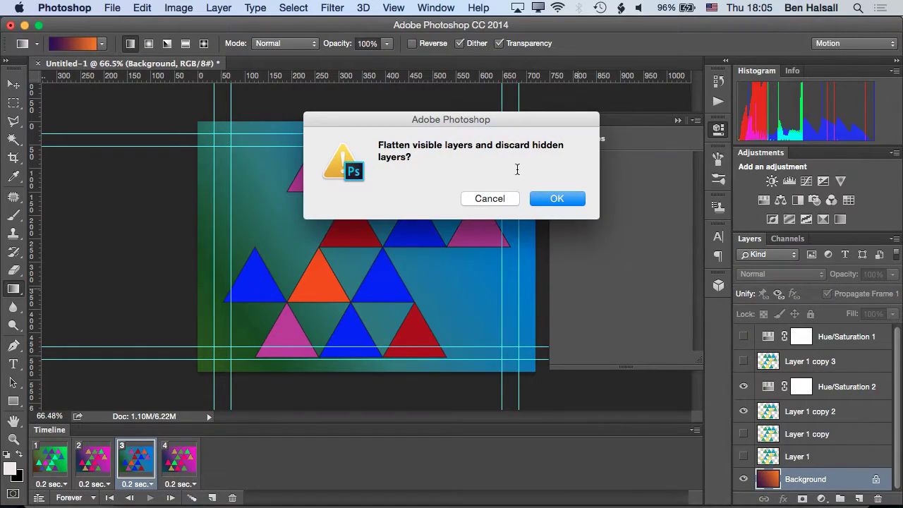
left_click(490, 200)
Save the document as animated-gif.psd with Maximize Compatibility, then bring up File > Export
left_click(122, 7)
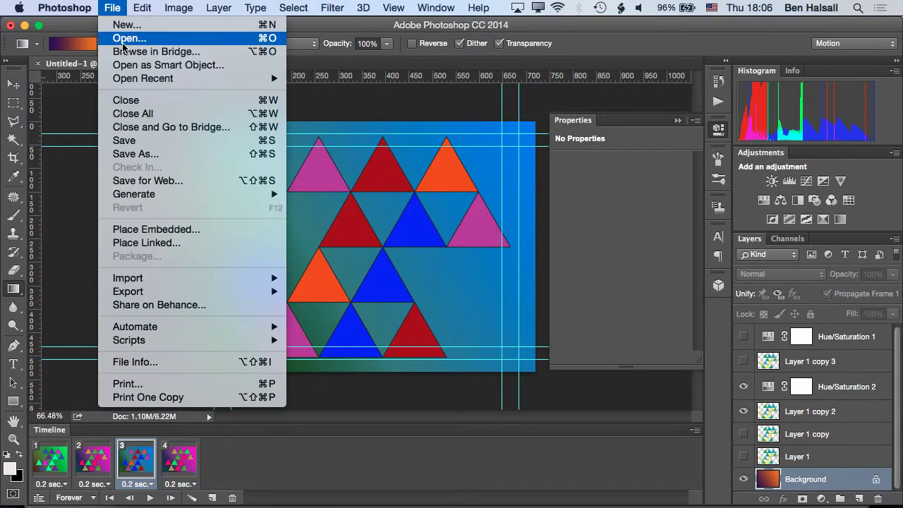
left_click(124, 139)
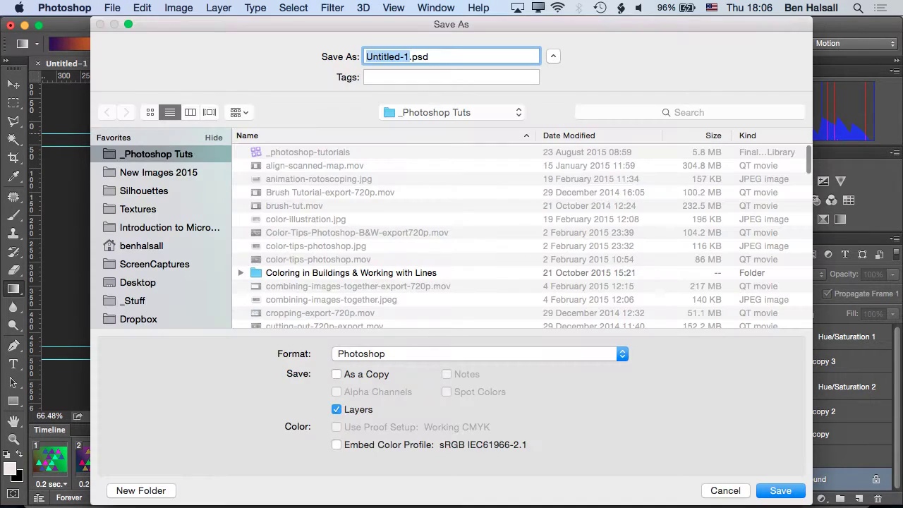
type("animated")
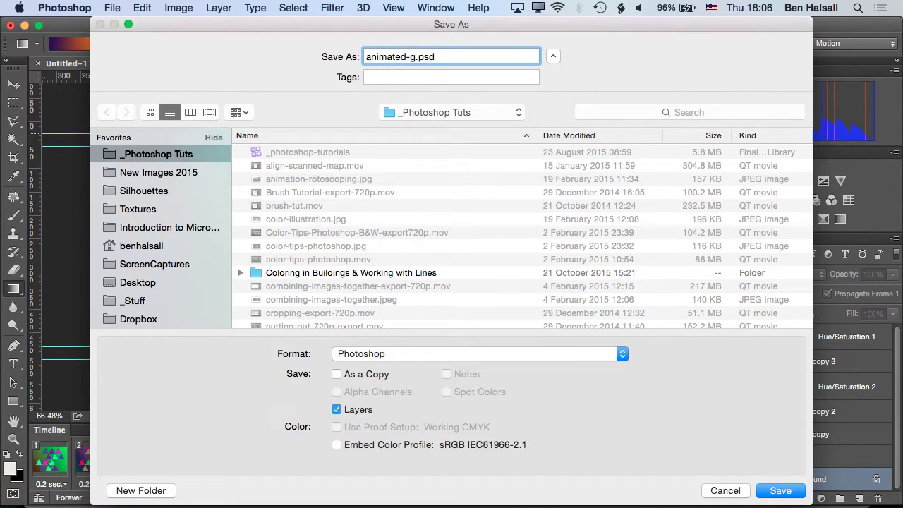
key("Return")
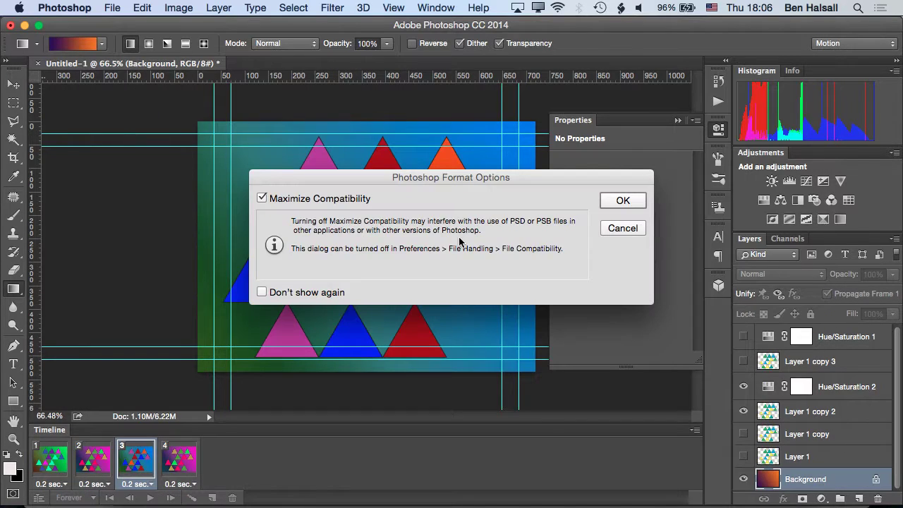
left_click(624, 200)
left_click(112, 8)
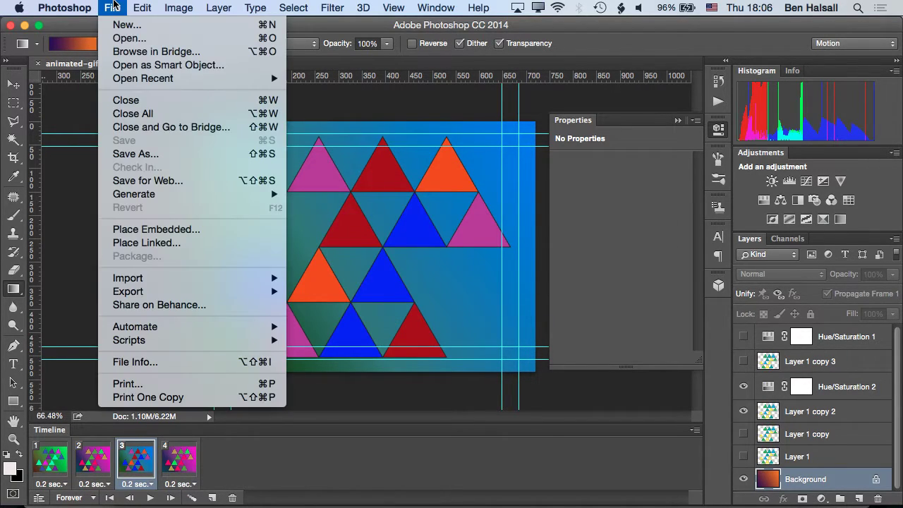
mouse_move(139, 297)
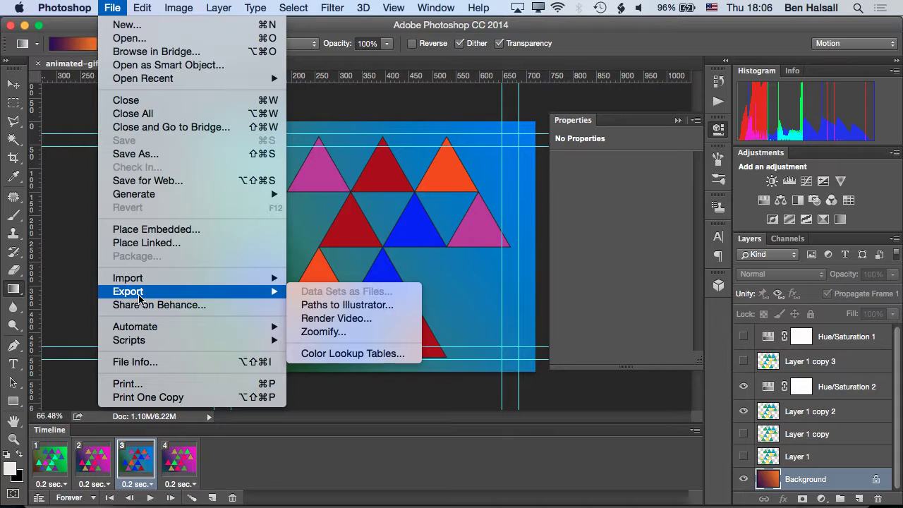
Open Save for Web and choose the GIF 128 Dithered preset
left_click(155, 180)
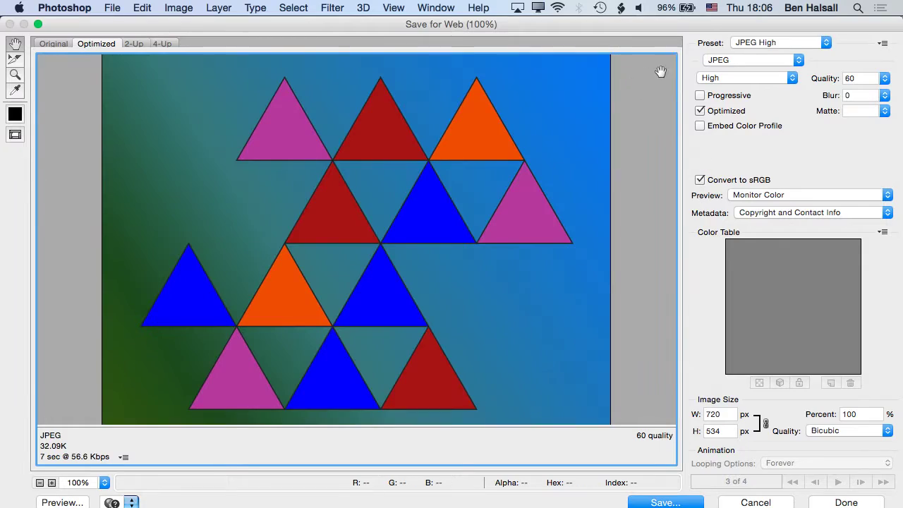
left_click(748, 60)
left_click(754, 42)
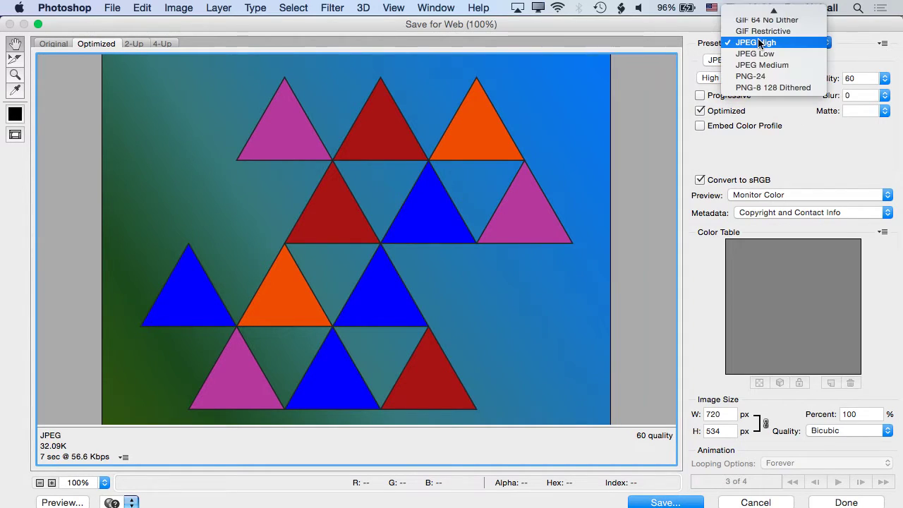
mouse_move(754, 11)
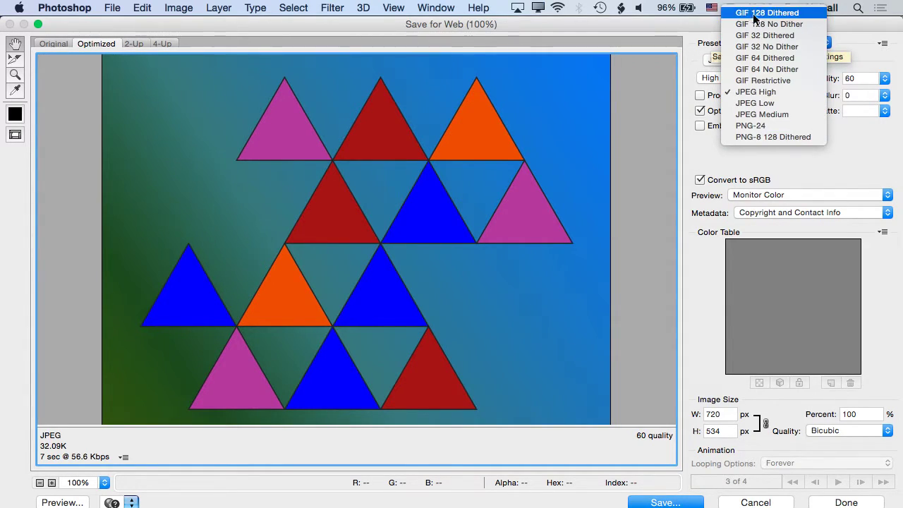
left_click(752, 13)
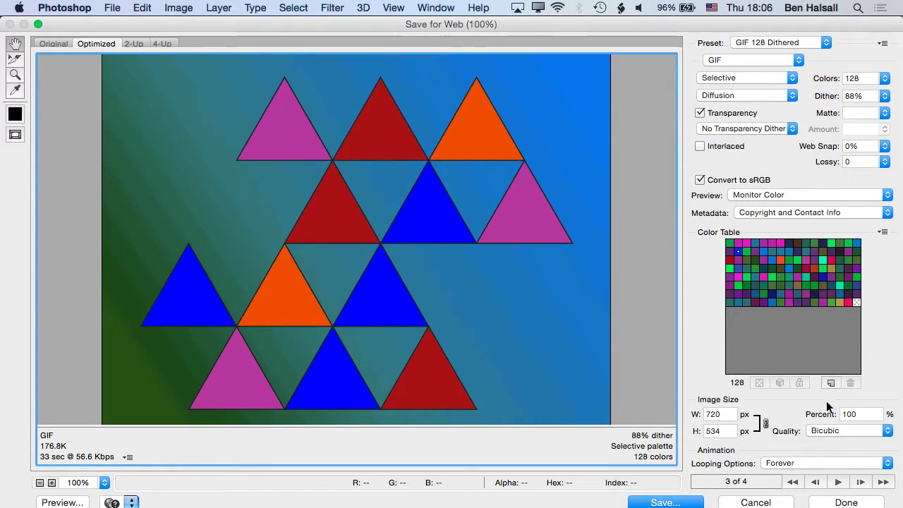
Preview the animation with Play and Stop, keeping GIF 128 Dithered
left_click(838, 482)
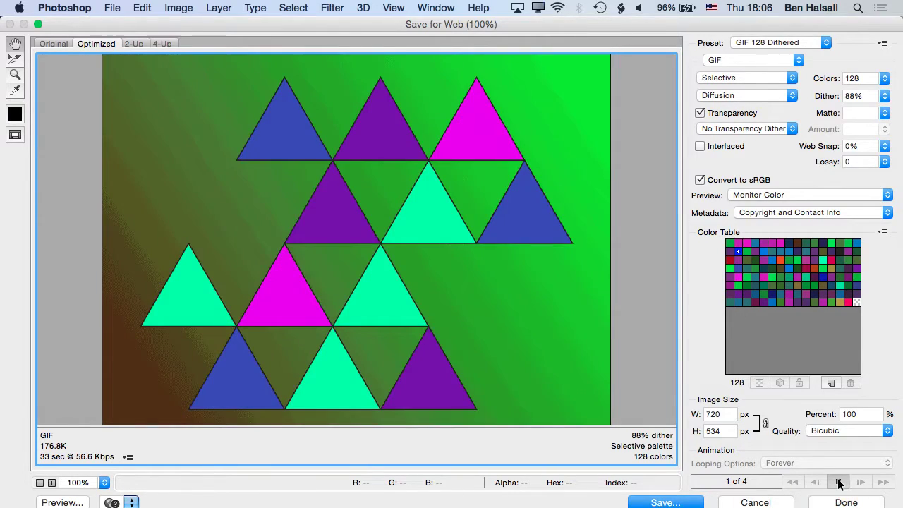
left_click(838, 481)
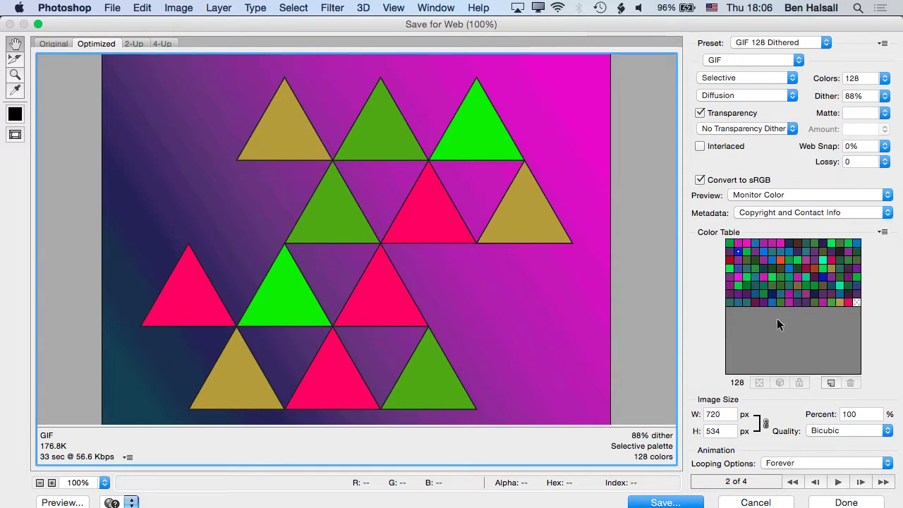
left_click(746, 42)
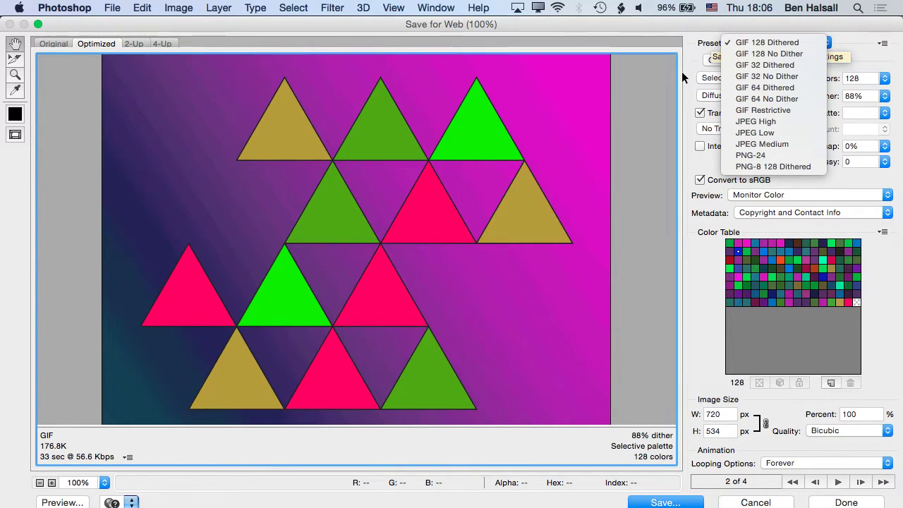
left_click(275, 165)
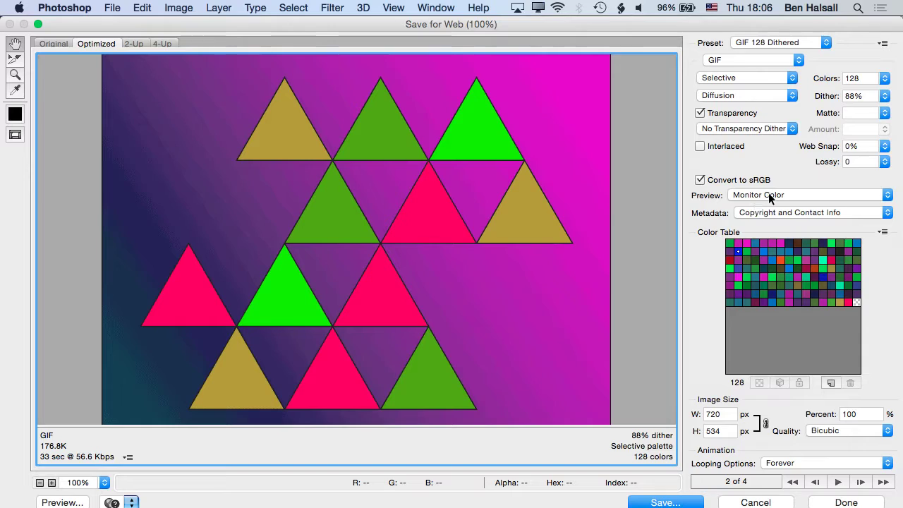
Try a 16-colour GIF palette and preview the animation
left_click(884, 81)
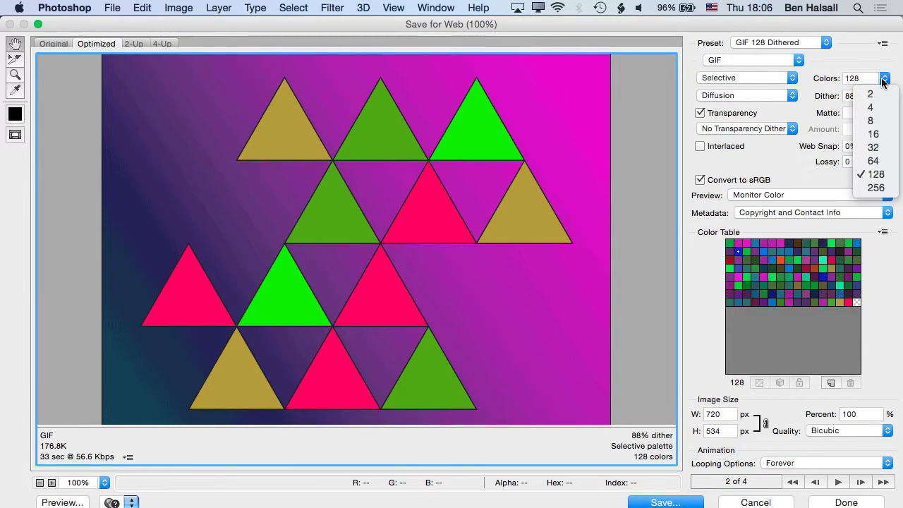
left_click(873, 134)
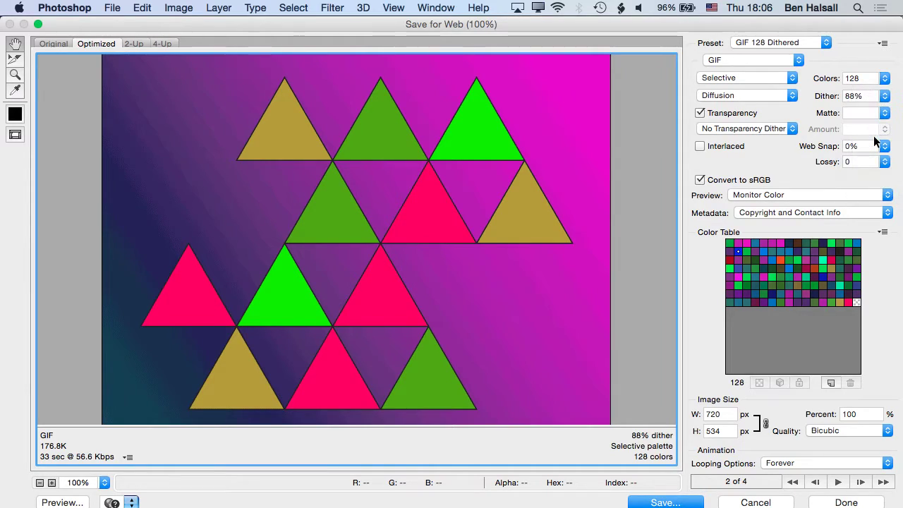
left_click(838, 482)
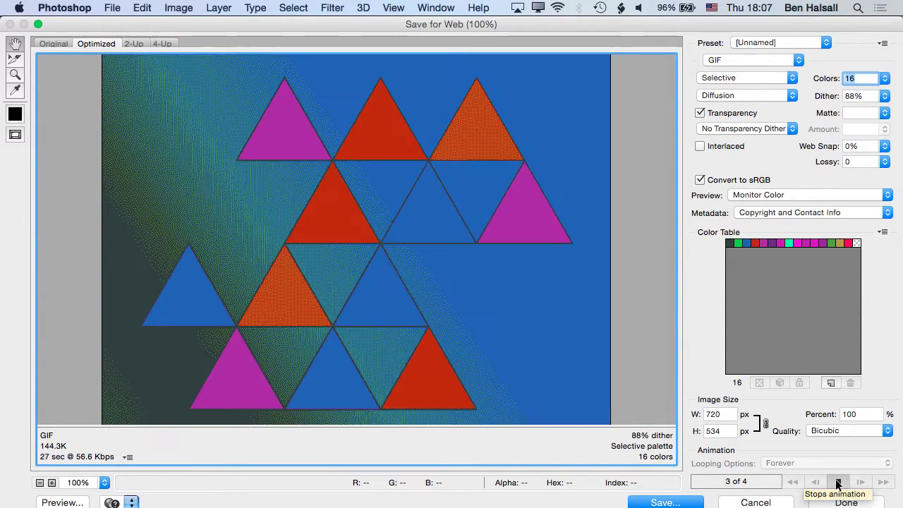
left_click(838, 482)
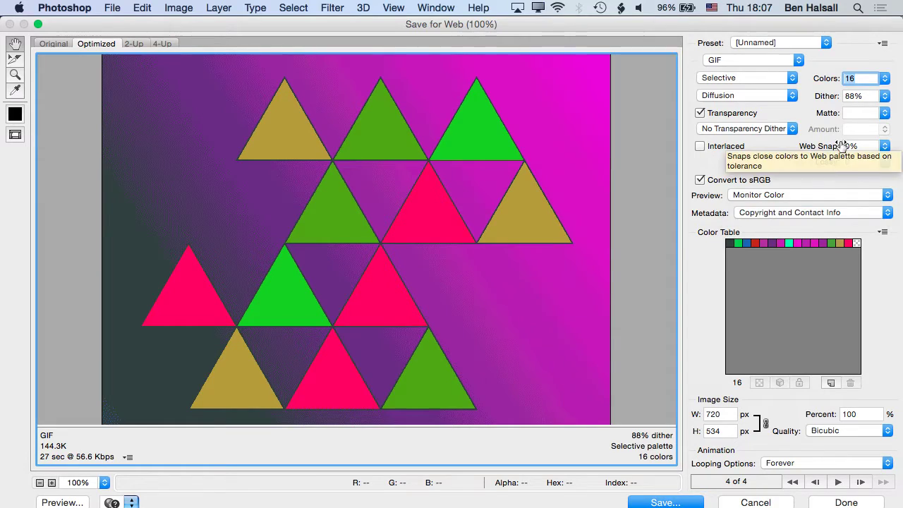
Switch the GIF palette to 32 colours and preview the animation
left_click(885, 81)
left_click(873, 147)
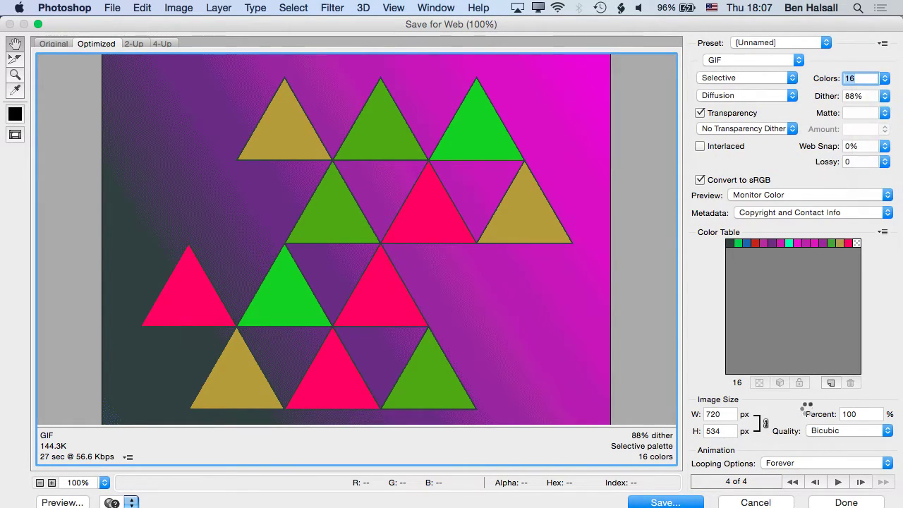
left_click(841, 482)
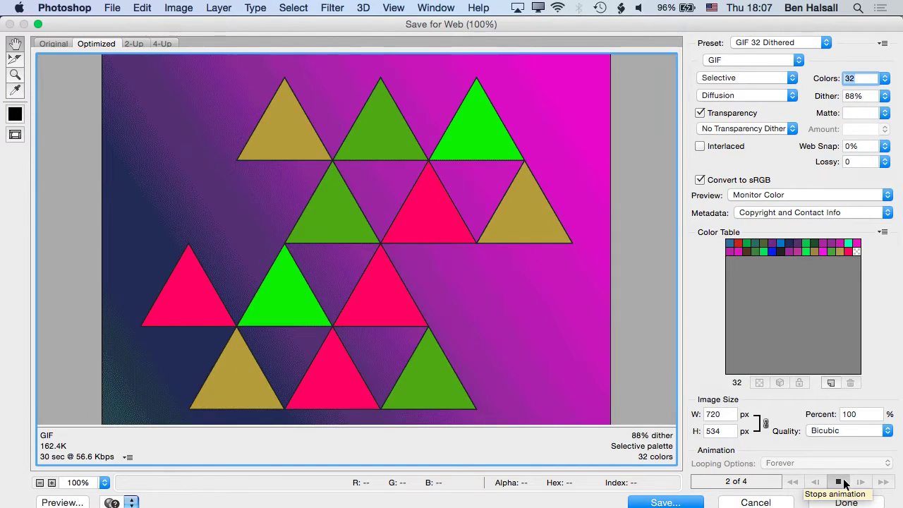
left_click(839, 482)
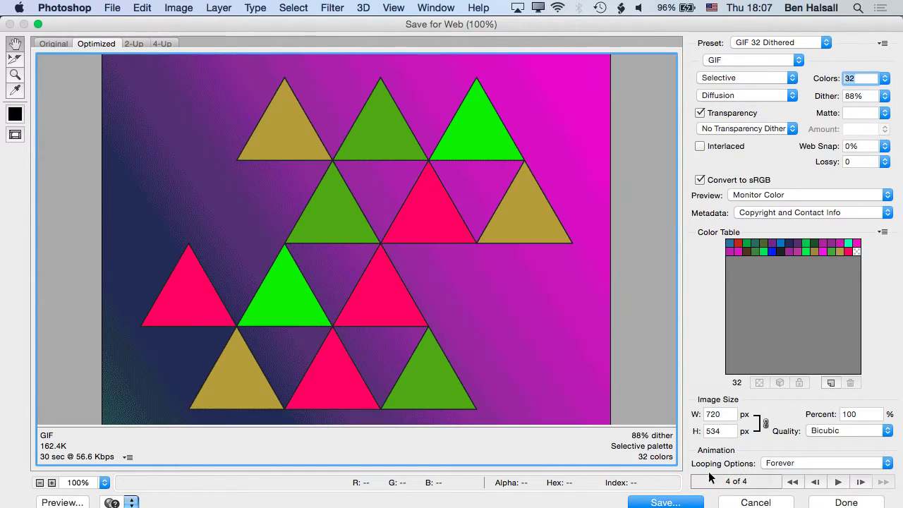
Save the optimized GIF as animated-gif.gif on the Desktop
left_click(662, 502)
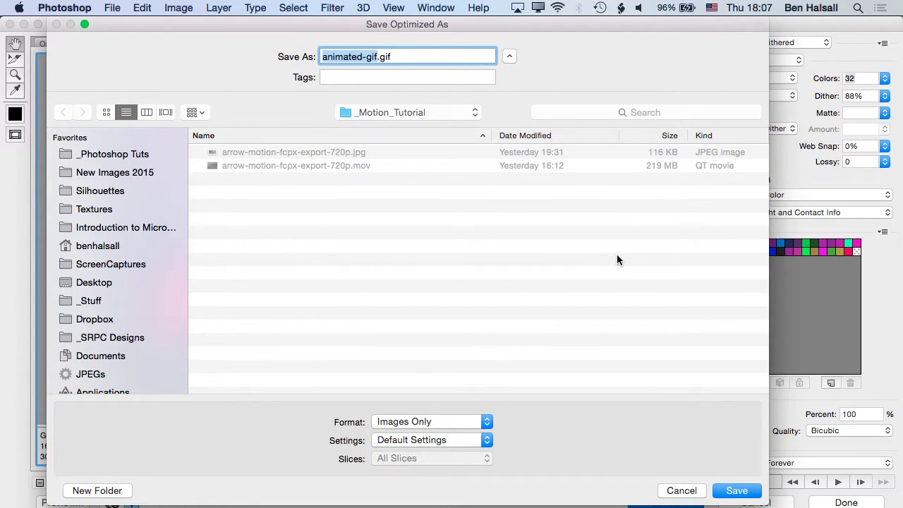
key("super+d")
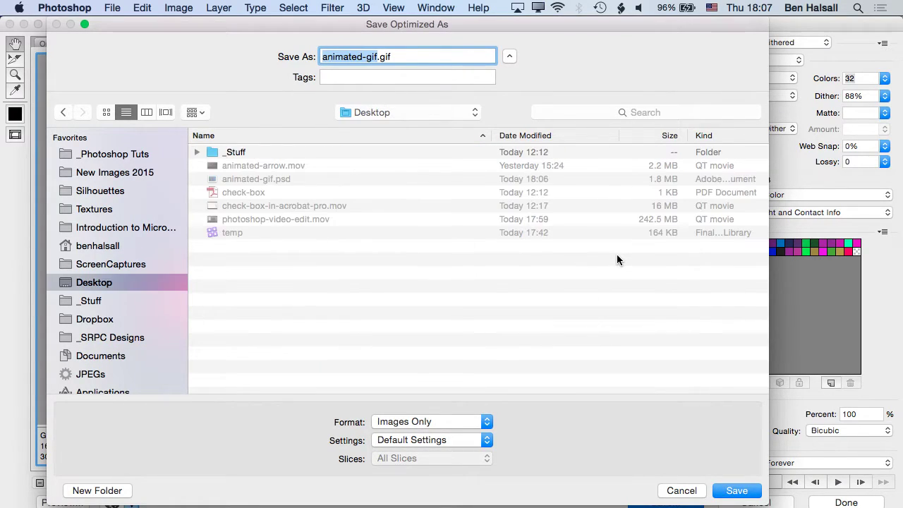
key("Return")
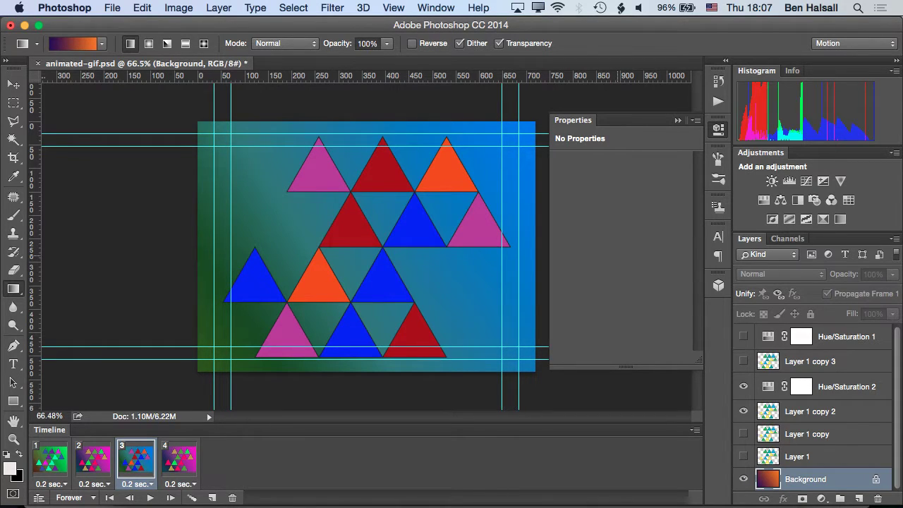
Switch applications to bring Safari to the front
key("super+Tab")
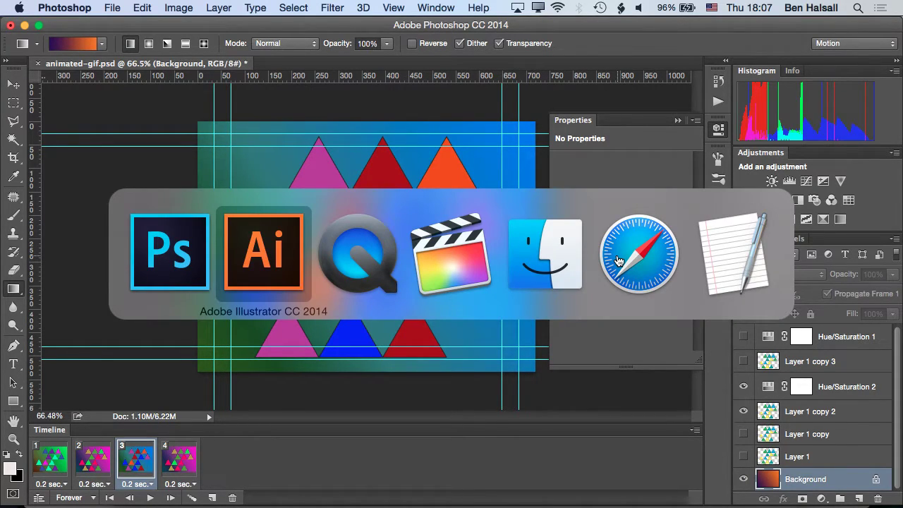
key("super+Tab")
key("super+Tab")
key("super+Tab")
key("super+Tab")
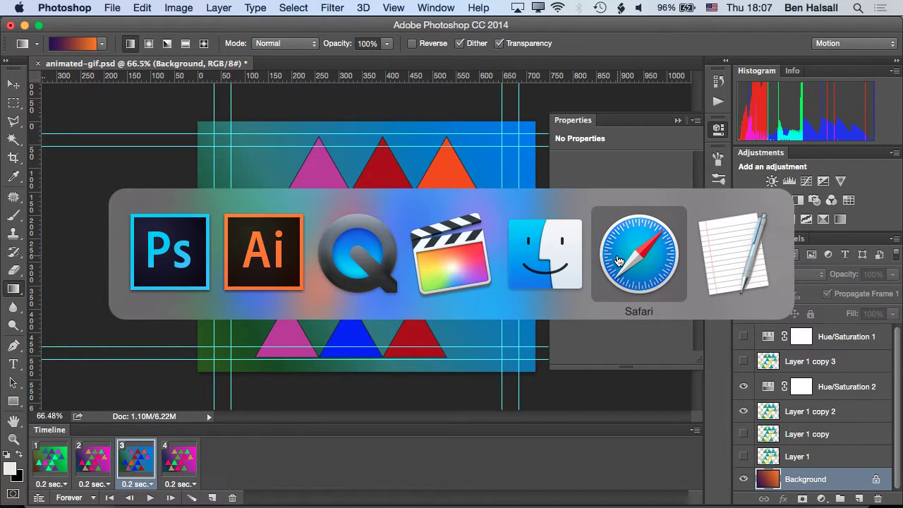
left_click(619, 261)
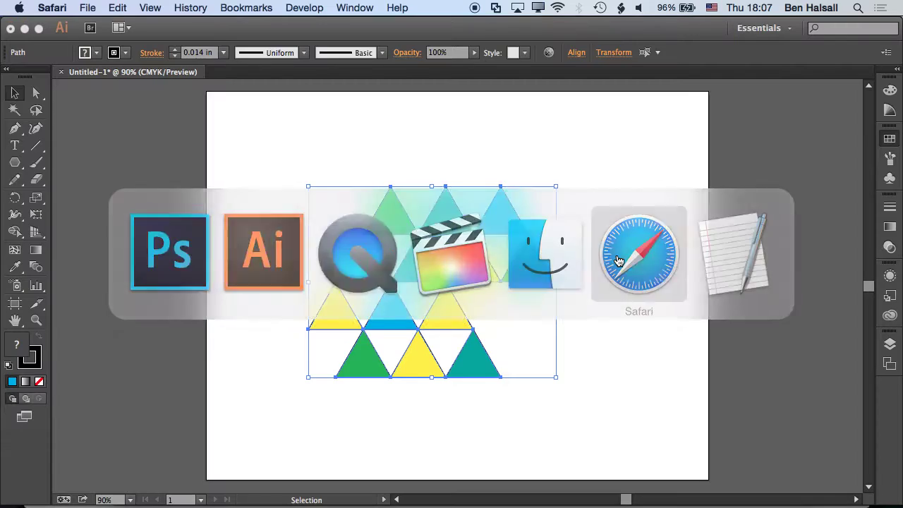
key("super+Tab")
key("super+shift+Tab")
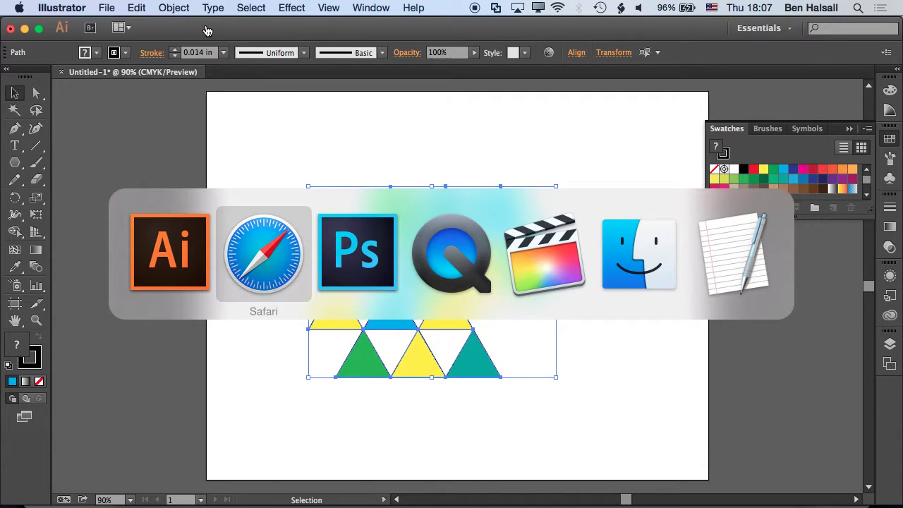
left_click(87, 8)
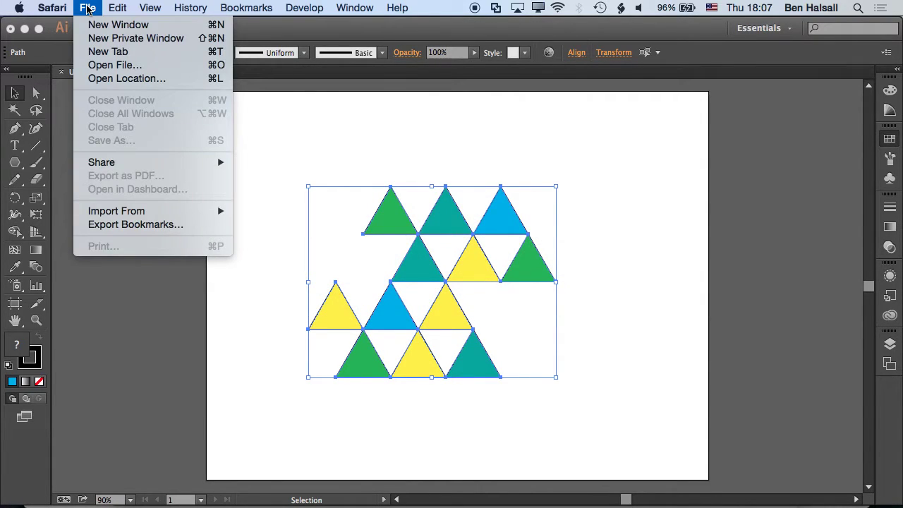
key("super+Tab")
key("super+shift+Tab")
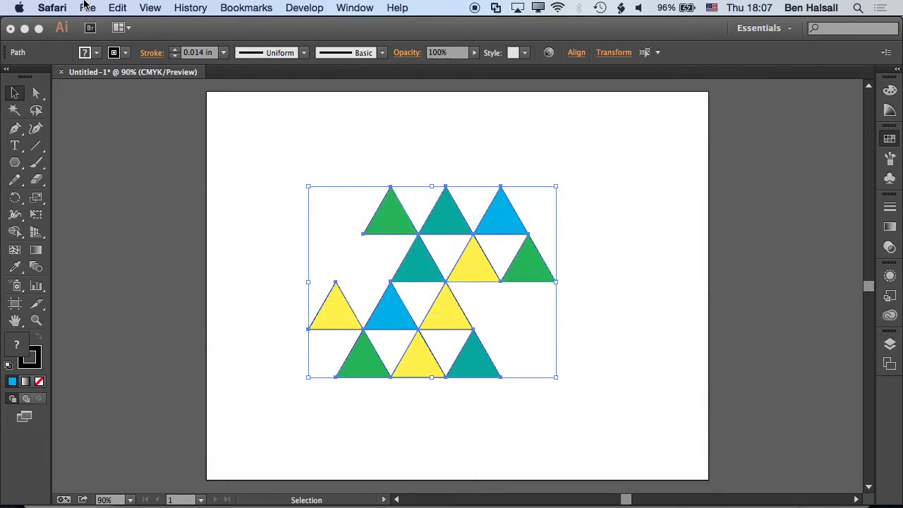
Launch Google Chrome through Spotlight by searching 'chrome'
key("super+space")
type("chrome")
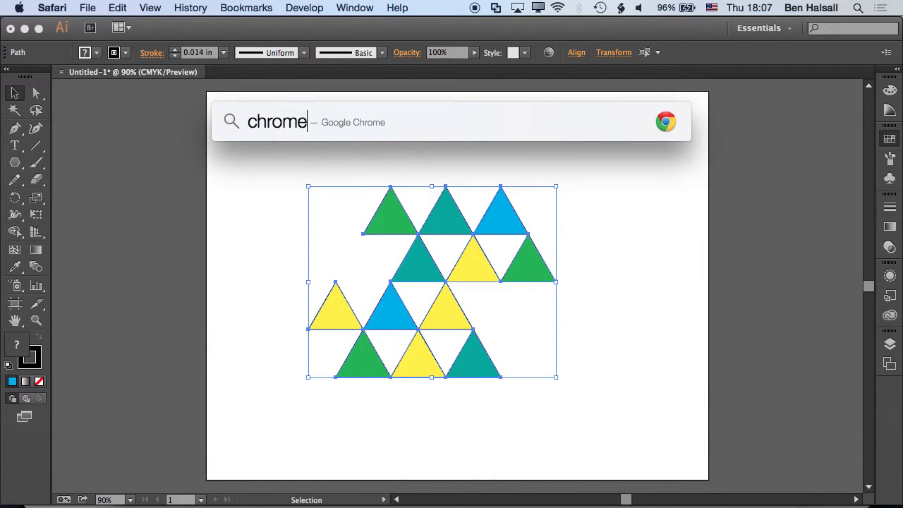
key("Return")
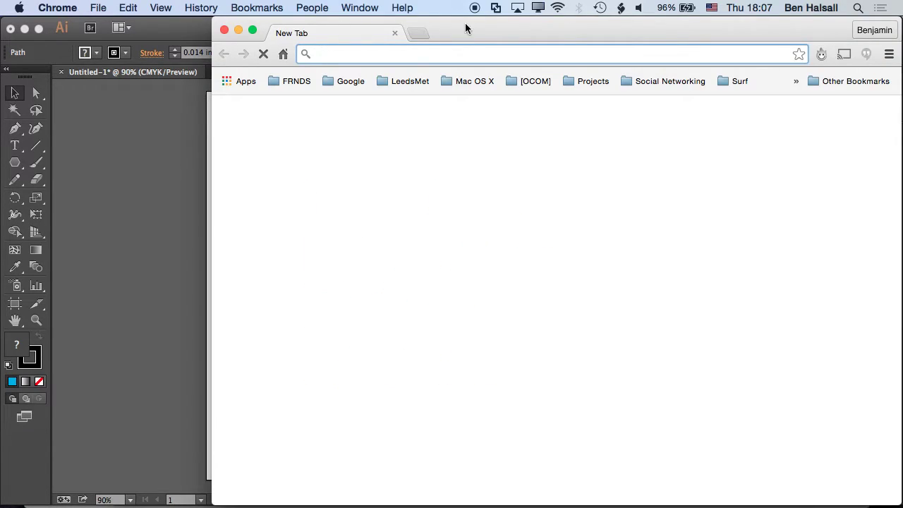
left_click(103, 7)
Switch to Finder and move its window aside to reveal Chrome
left_click(317, 190)
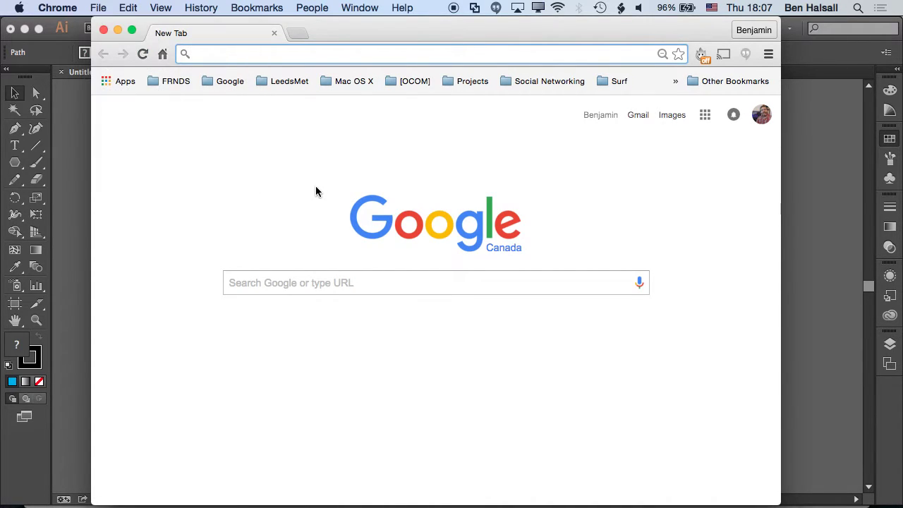
key("super+Tab")
key("super+Tab")
key("super+Tab")
key("super+Tab")
key("super+Tab")
key("super+Tab")
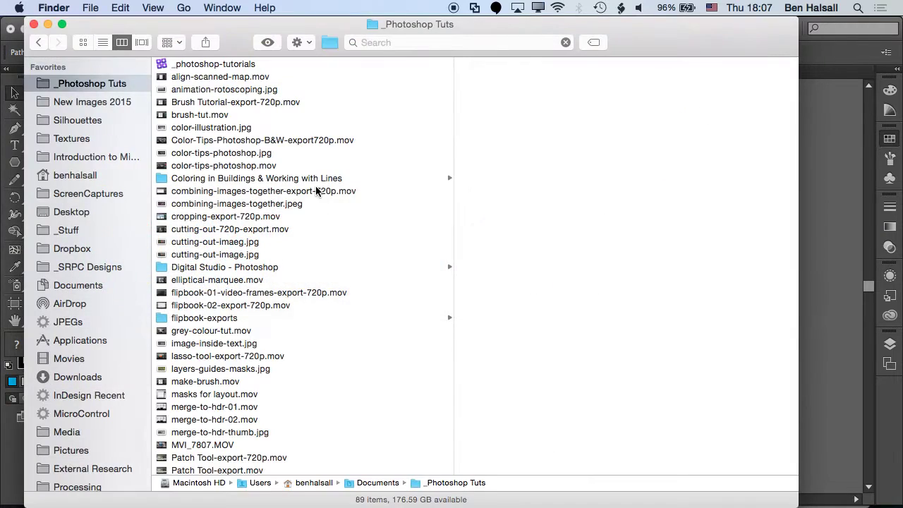
key("super+n")
left_click_drag(205, 25, 643, 33)
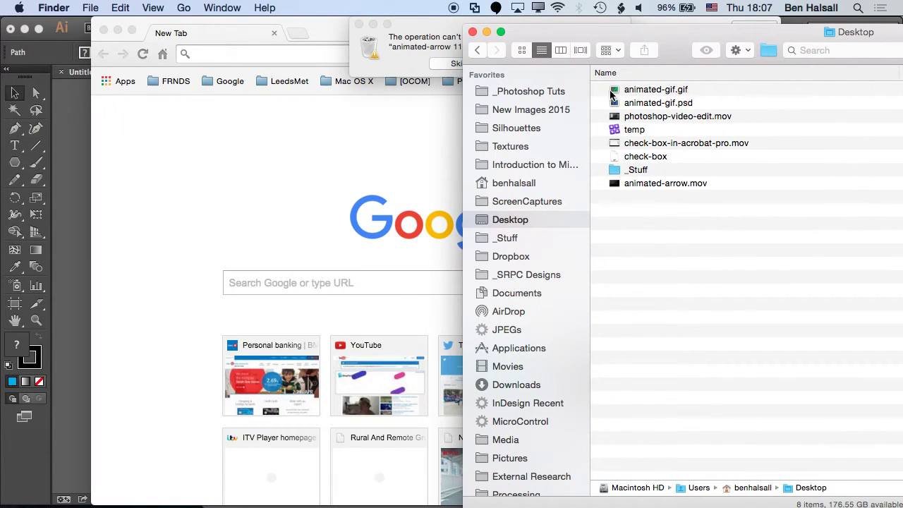
Drop animated-gif.gif onto Chrome, dismissing the file-in-use alert along the way
left_click_drag(612, 90, 284, 176)
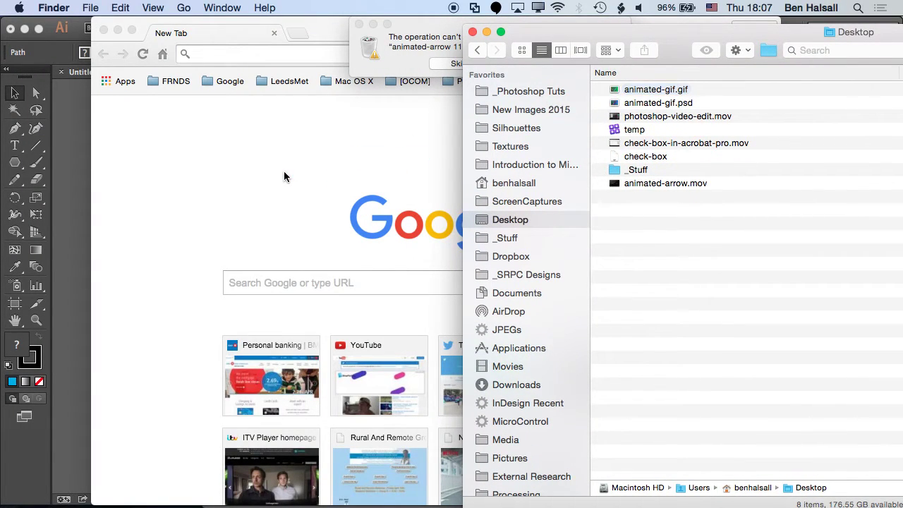
left_click(420, 42)
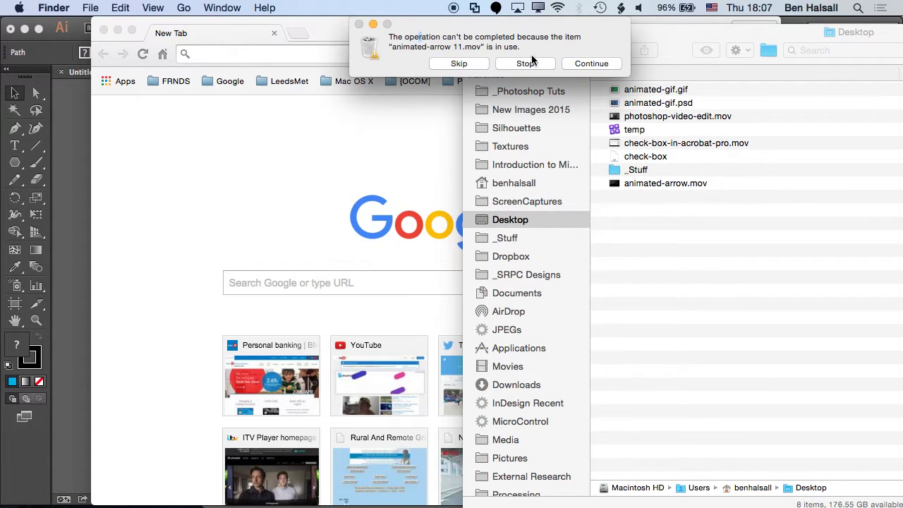
left_click(529, 63)
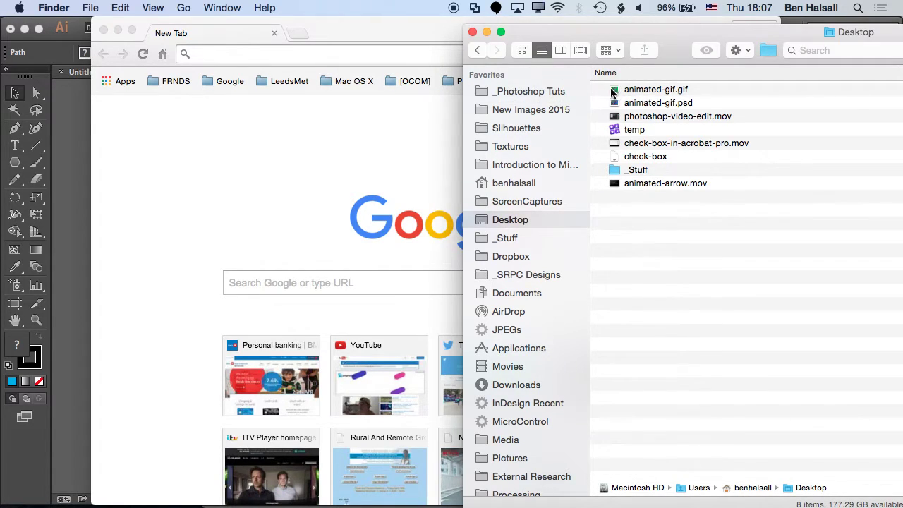
left_click_drag(612, 90, 332, 141)
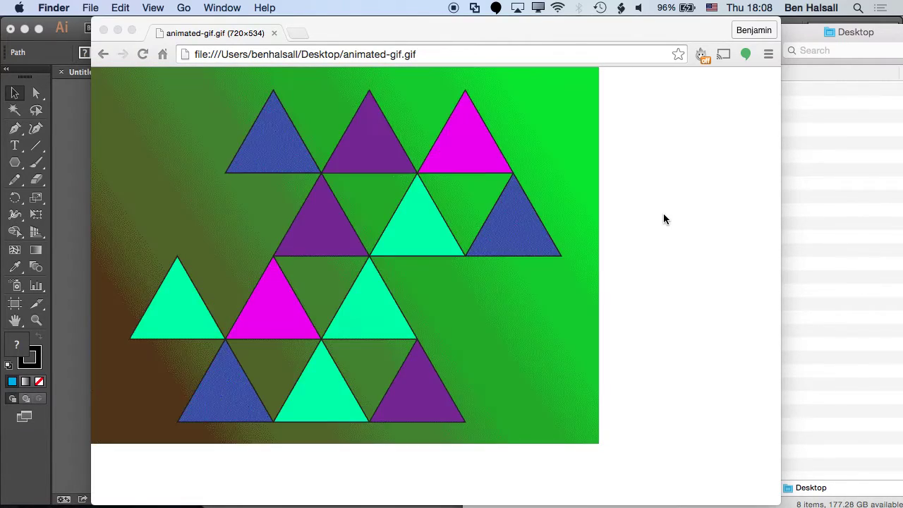
Watch the GIF loop in Chrome, nudge the window left, and switch back to Photoshop
left_click_drag(569, 30, 549, 28)
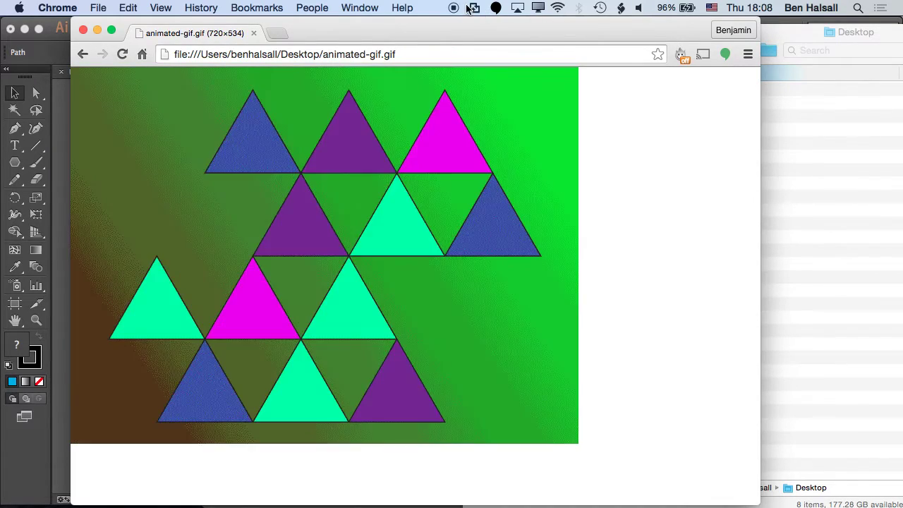
key("super+Tab")
key("super+Tab")
key("super+Tab")
key("super+Tab")
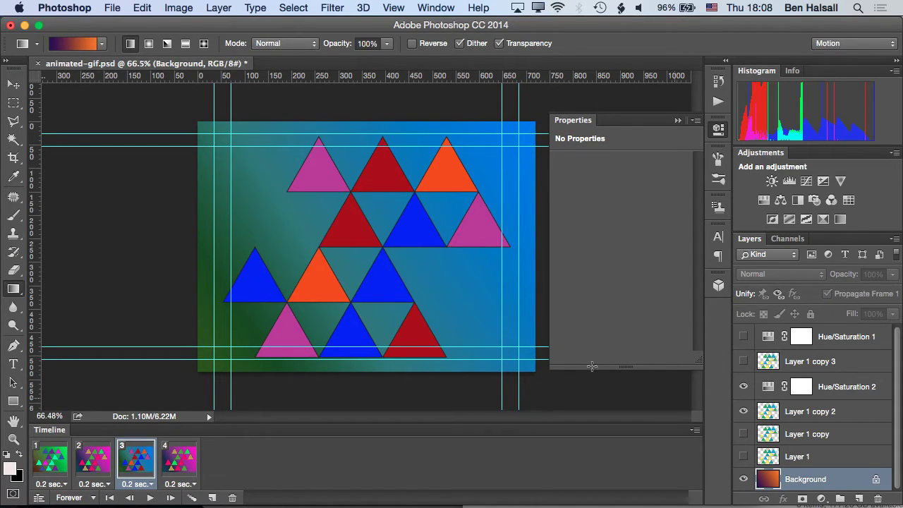
key("super+Tab")
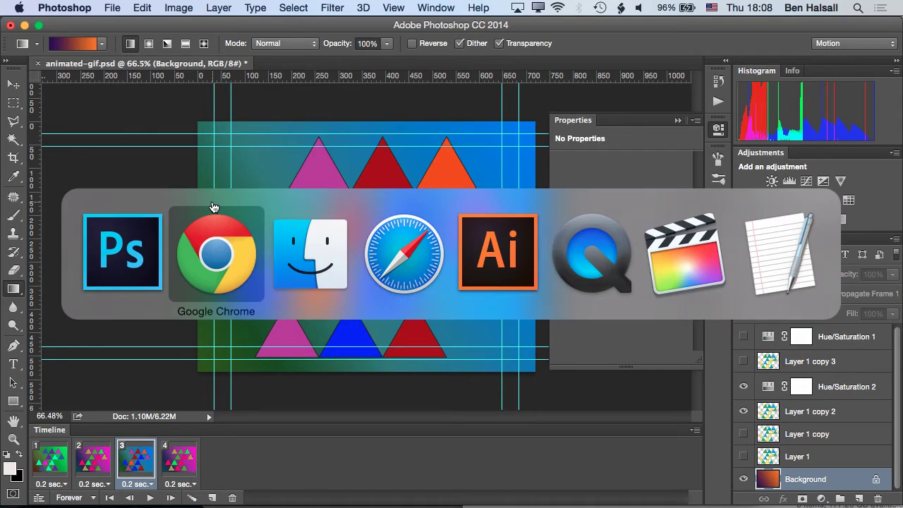